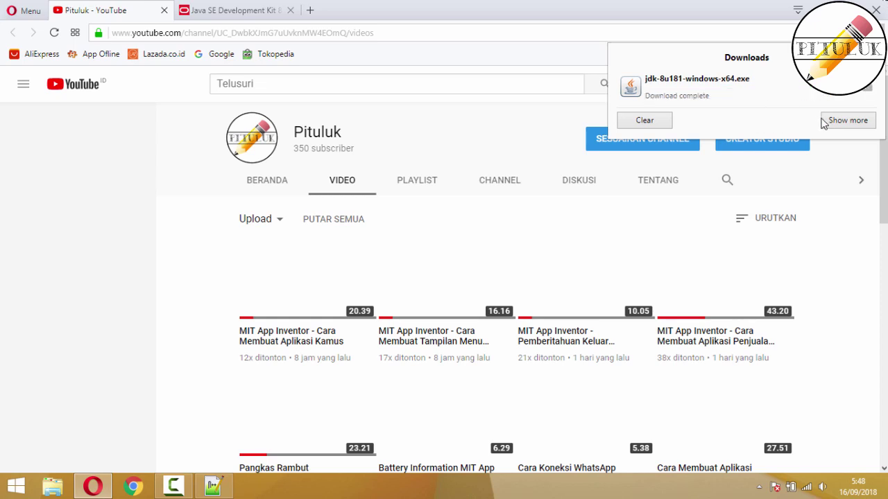
Step: Run the jdk-8u181-windows-x64 installer from the Downloads folder and start installing the JDK with its default options
{"action": "left_click", "coordinate": [871, 93]}
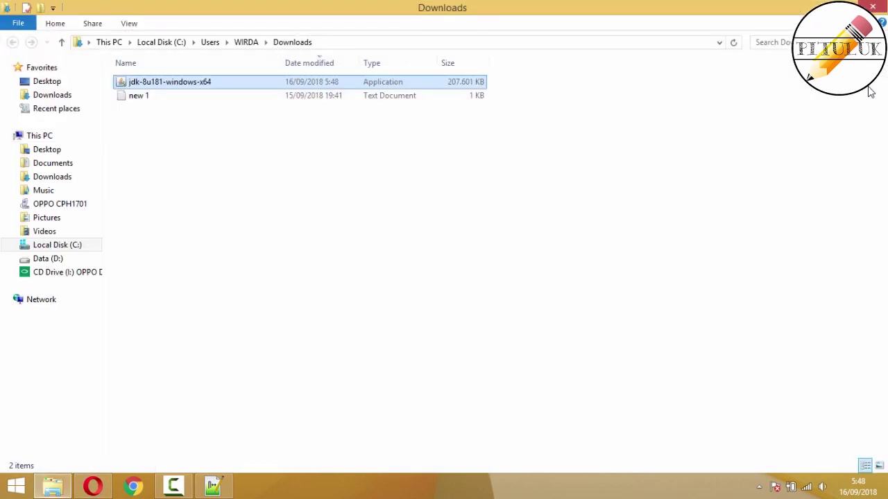
{"action": "double_click", "coordinate": [236, 84]}
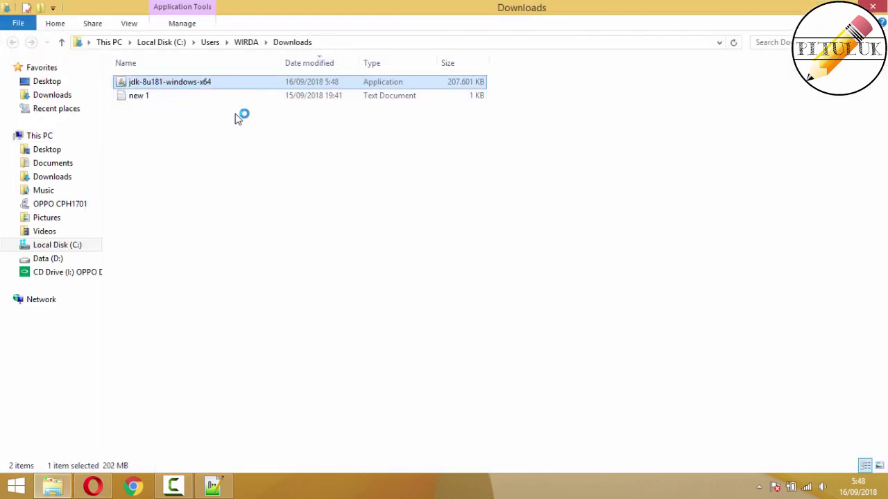
{"action": "left_click", "coordinate": [215, 487]}
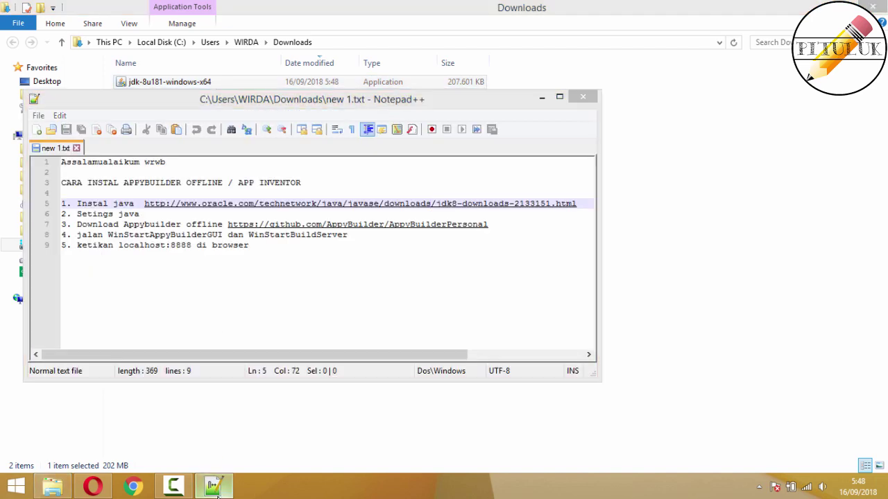
{"action": "left_click", "coordinate": [215, 487]}
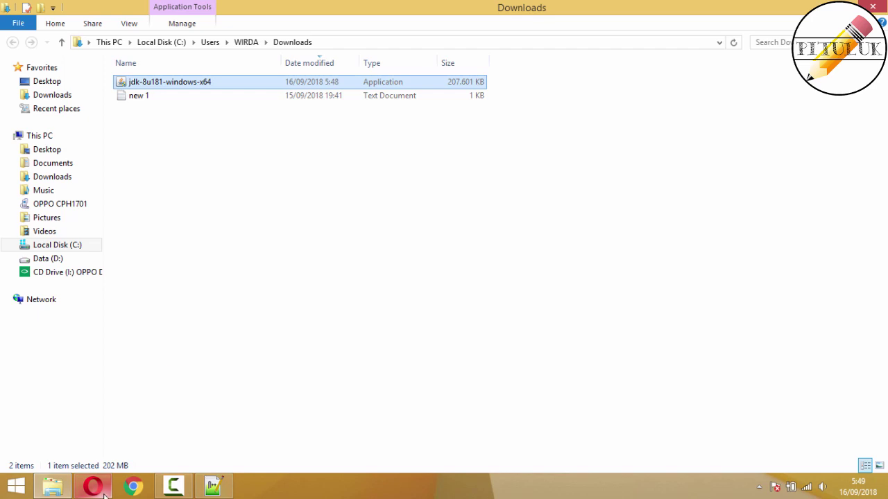
{"action": "mouse_move", "coordinate": [215, 487]}
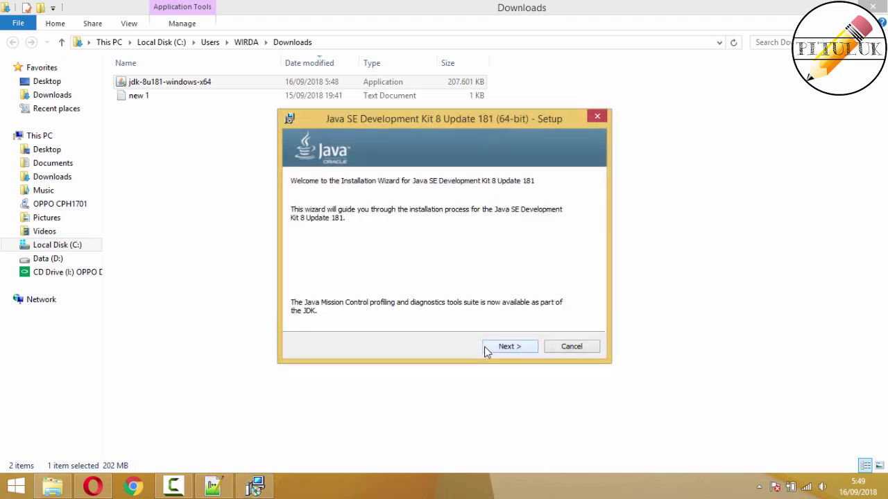
{"action": "left_click", "coordinate": [485, 350]}
{"action": "left_click", "coordinate": [486, 350]}
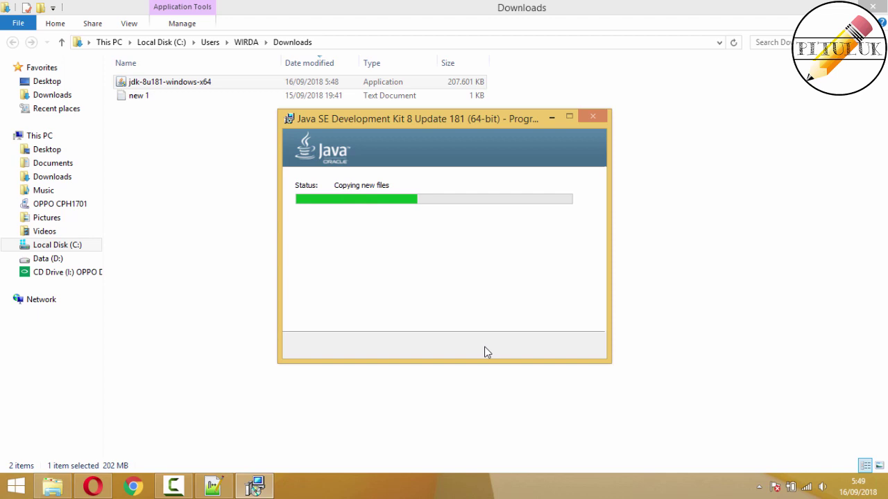
Step: Accept the license terms notice, install Java into the default C:\Program Files\Java\jre1.8.0_181 folder, and close the finished JDK setup
{"action": "left_click", "coordinate": [93, 486]}
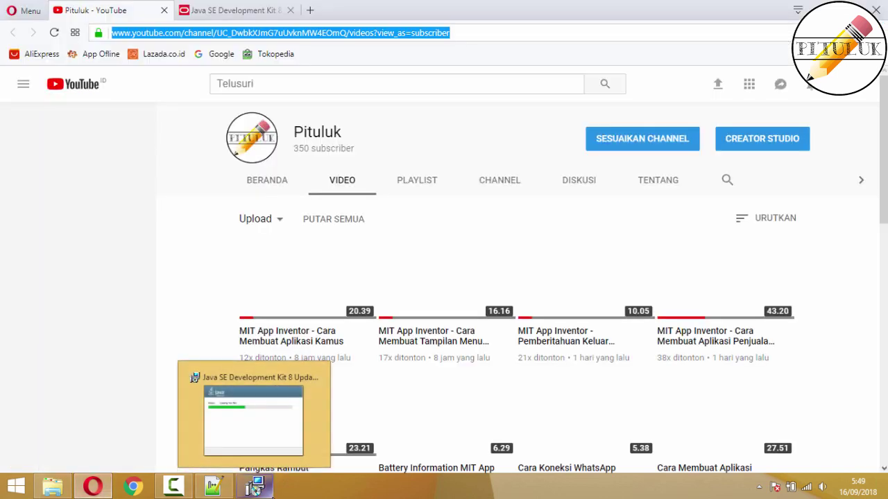
{"action": "left_click", "coordinate": [256, 486]}
{"action": "left_click_drag", "start_coordinate": [406, 120], "coordinate": [301, 190]}
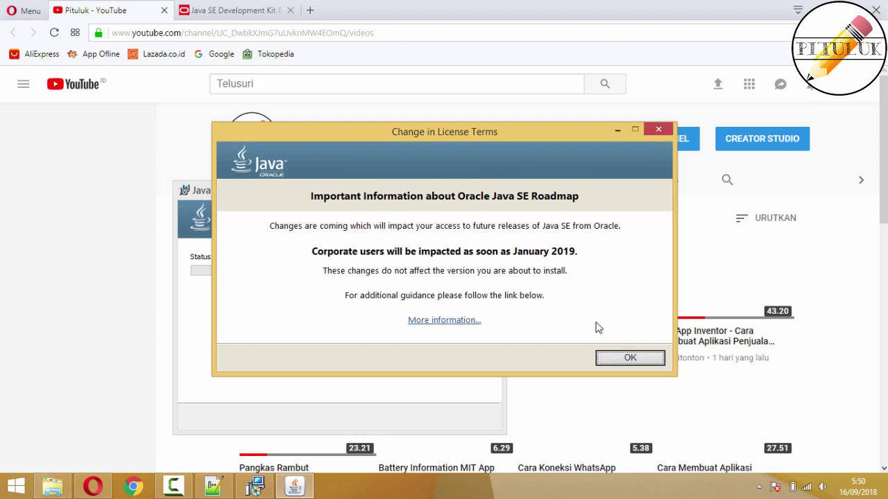
{"action": "left_click", "coordinate": [617, 360]}
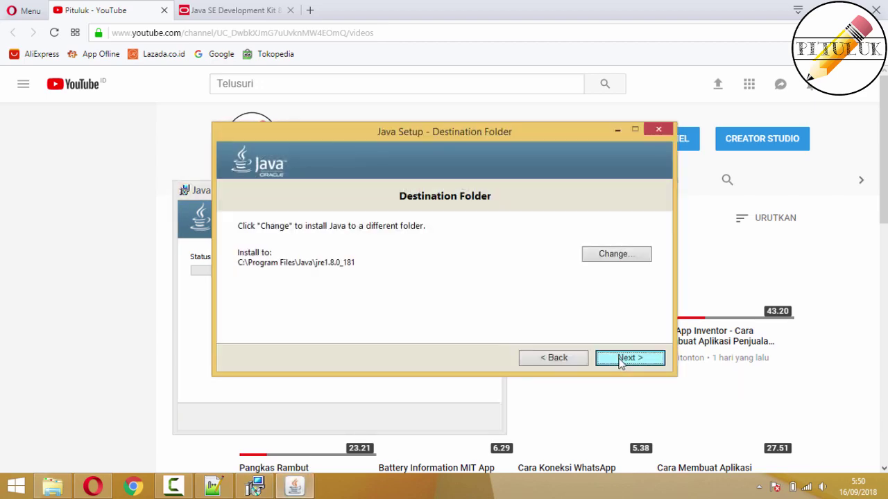
{"action": "left_click", "coordinate": [621, 361]}
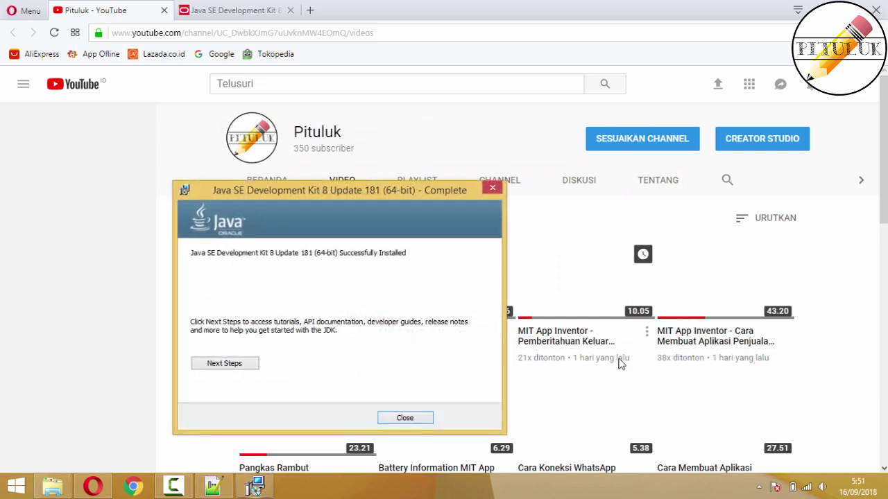
{"action": "left_click", "coordinate": [424, 419]}
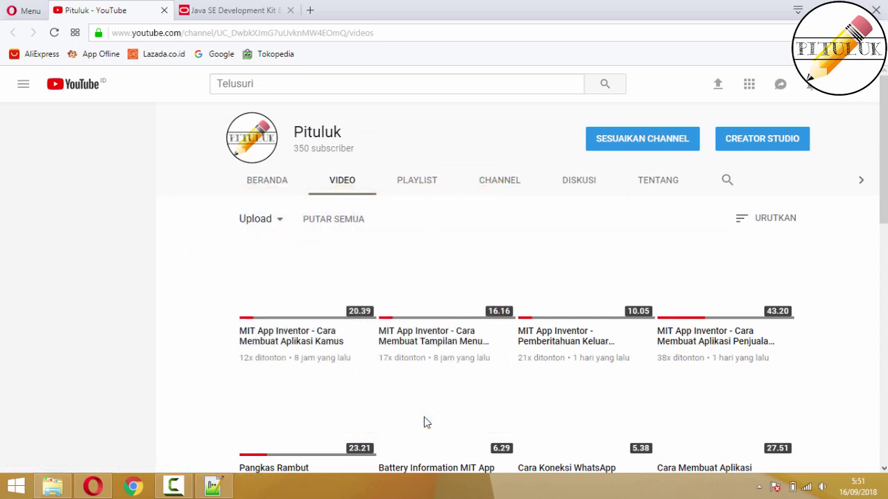
Step: Highlight the "Setings java" item in the Notepad++ notes, and open the properties of This PC from File Explorer
{"action": "left_click", "coordinate": [212, 487]}
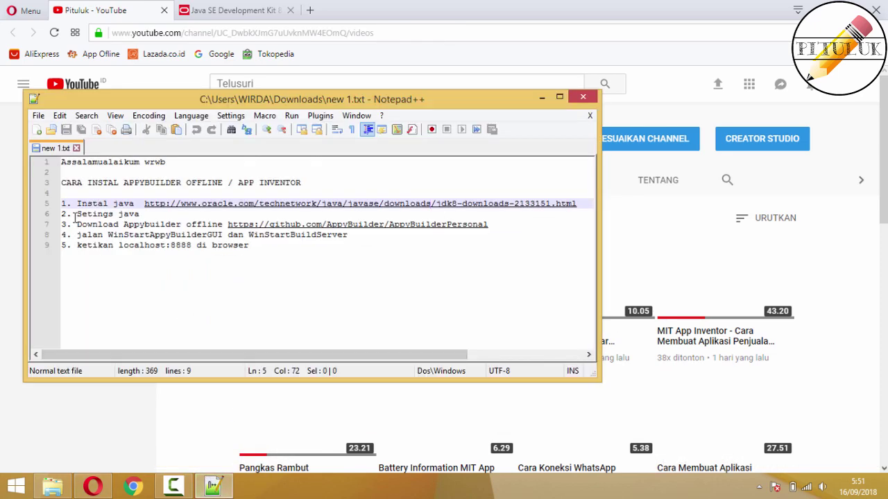
{"action": "left_click_drag", "start_coordinate": [73, 215], "coordinate": [140, 214]}
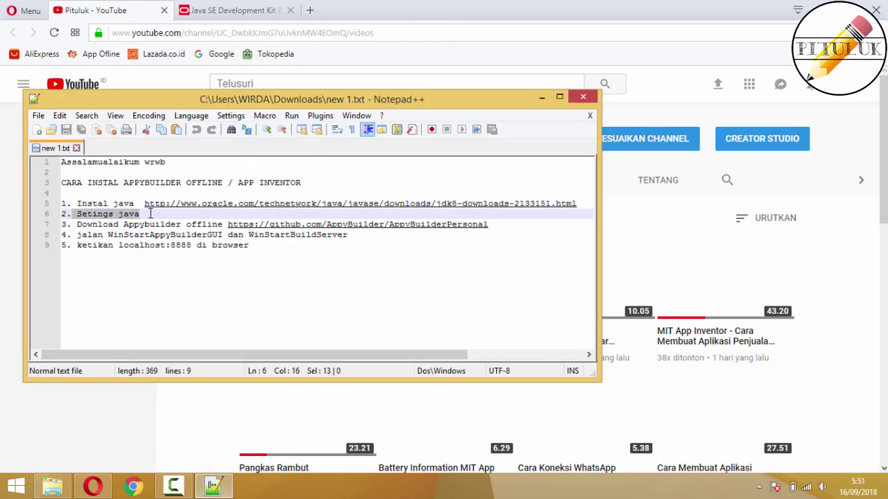
{"action": "left_click", "coordinate": [53, 484]}
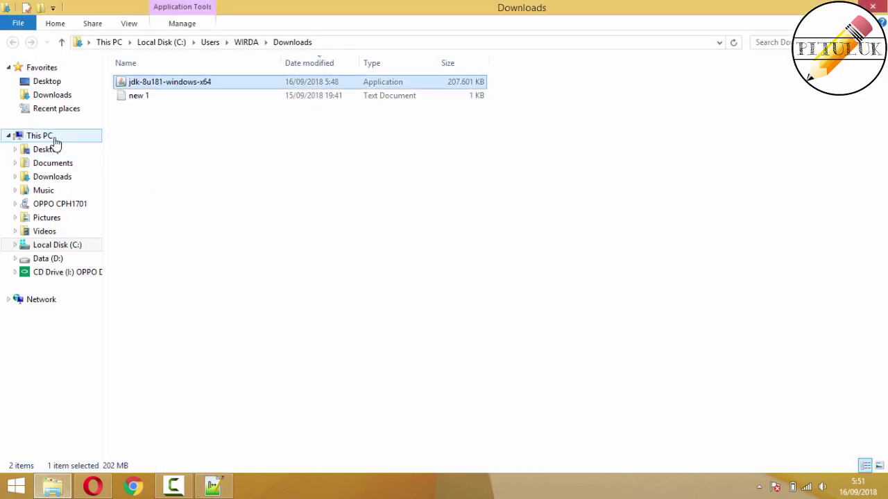
{"action": "right_click", "coordinate": [55, 142]}
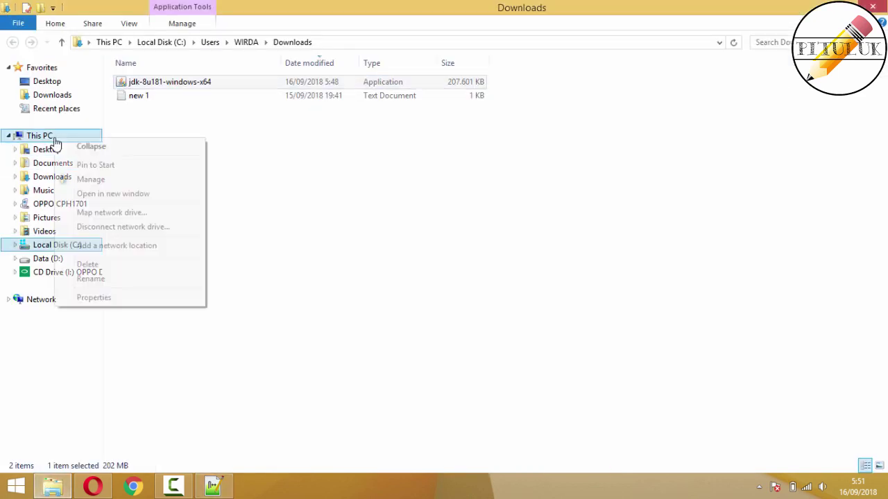
{"action": "left_click", "coordinate": [99, 298]}
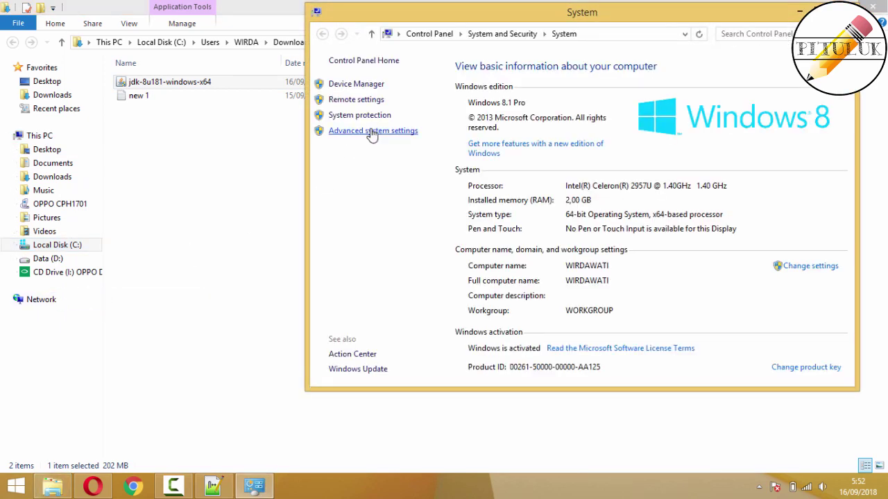
Step: Open the environment variables from the advanced system settings and begin a new system variable named JAVA_HOME
{"action": "left_click", "coordinate": [372, 132]}
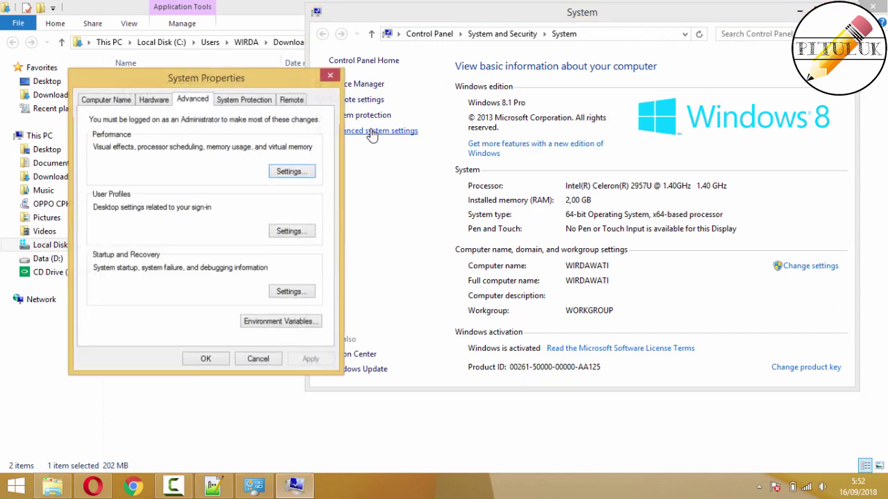
{"action": "left_click", "coordinate": [289, 323]}
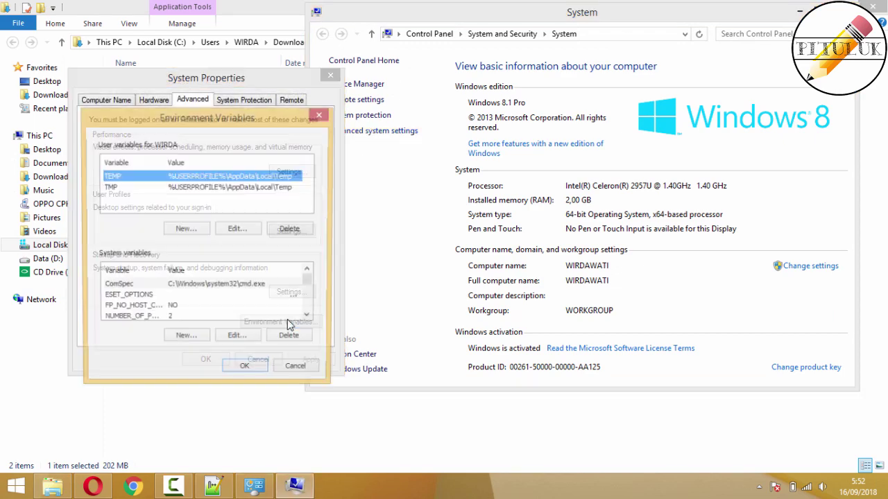
{"action": "left_click", "coordinate": [200, 345]}
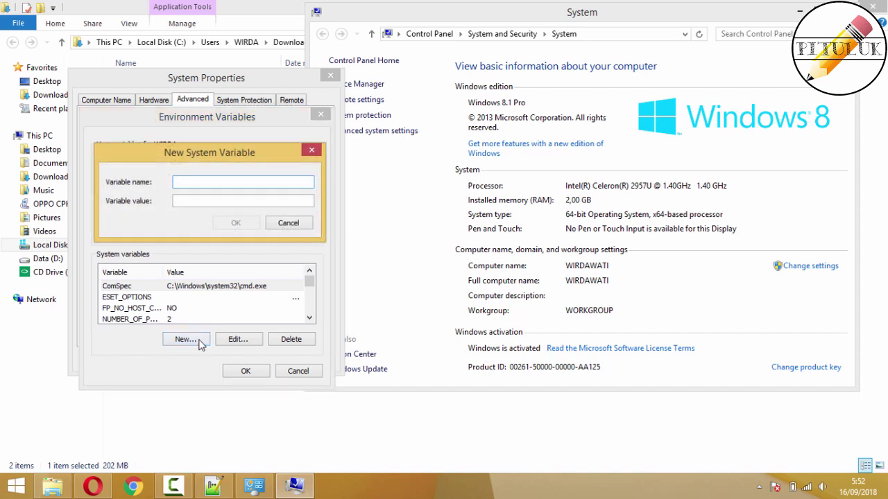
{"action": "type", "text": "JAVA_HOME"}
Step: Open the jdk1.8.0_181 folder under C:\Program Files\Java in File Explorer and copy its full path
{"action": "left_click", "coordinate": [41, 247]}
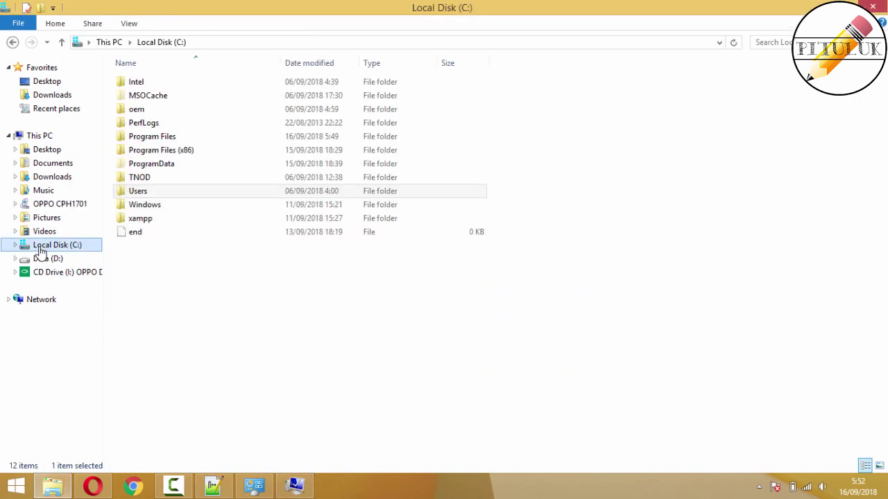
{"action": "double_click", "coordinate": [160, 148]}
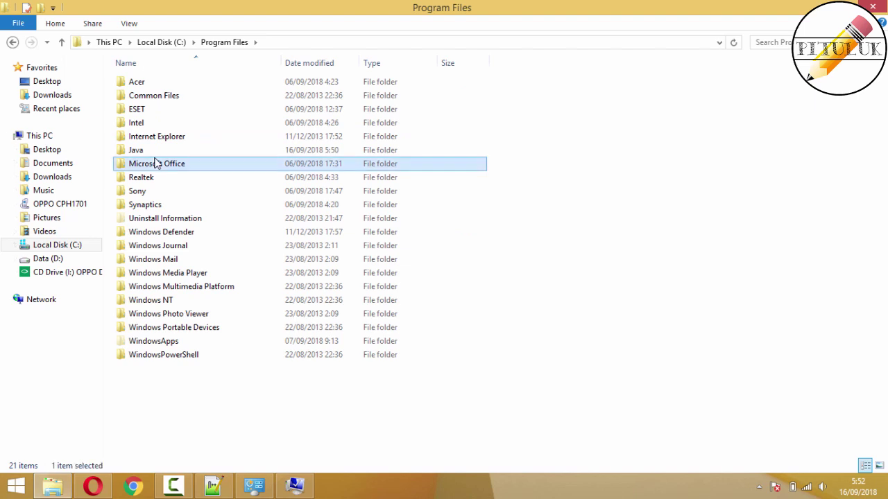
{"action": "double_click", "coordinate": [154, 159]}
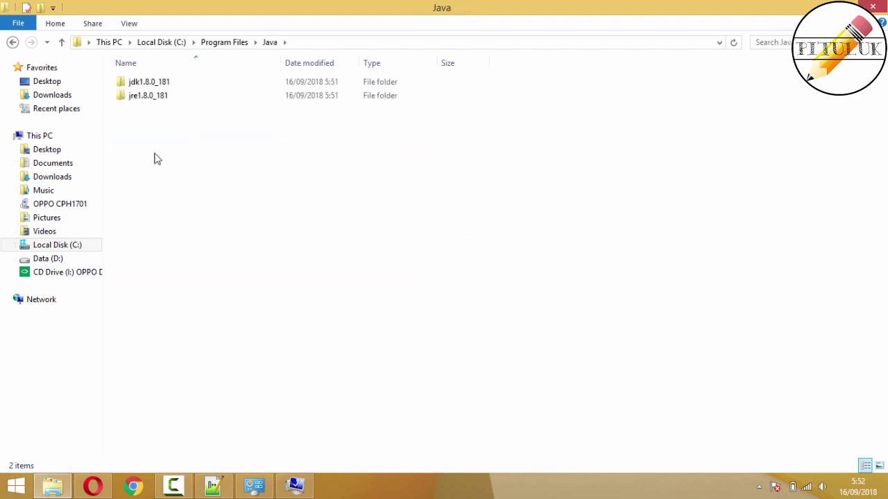
{"action": "double_click", "coordinate": [149, 83]}
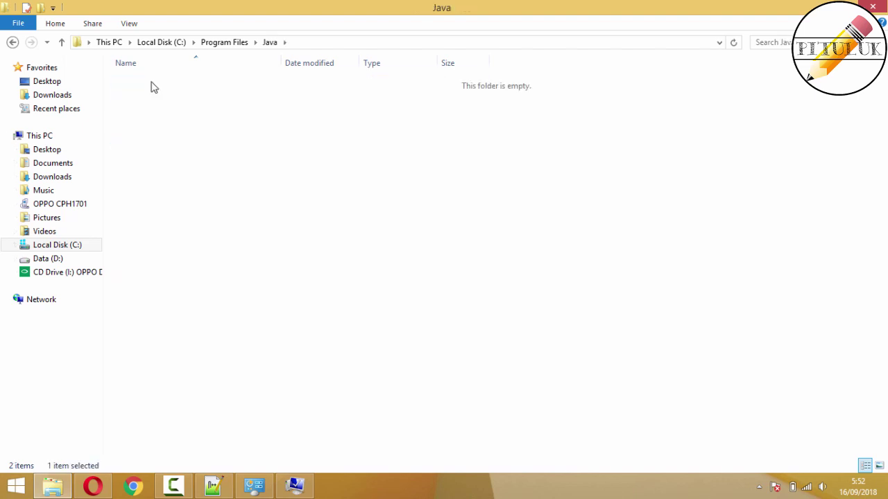
{"action": "left_click", "coordinate": [360, 41]}
{"action": "key", "text": "ctrl+c"}
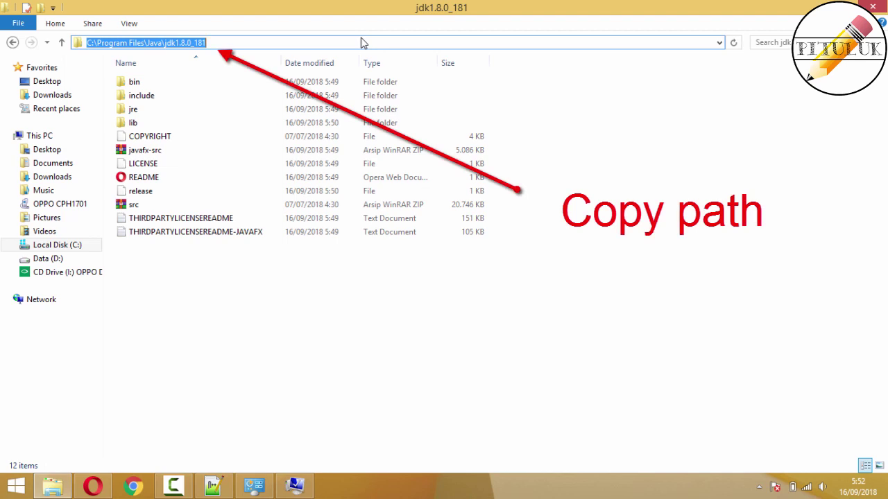
Step: Set the JAVA_HOME value to the copied path C:\Program Files\Java\jdk1.8.0_181 and save the new system variable
{"action": "left_click", "coordinate": [294, 485]}
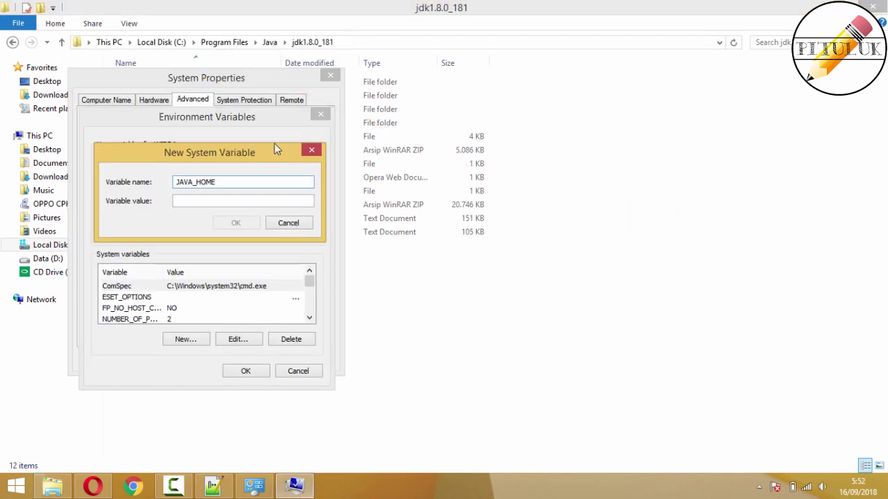
{"action": "left_click", "coordinate": [243, 201]}
{"action": "key", "text": "ctrl+v"}
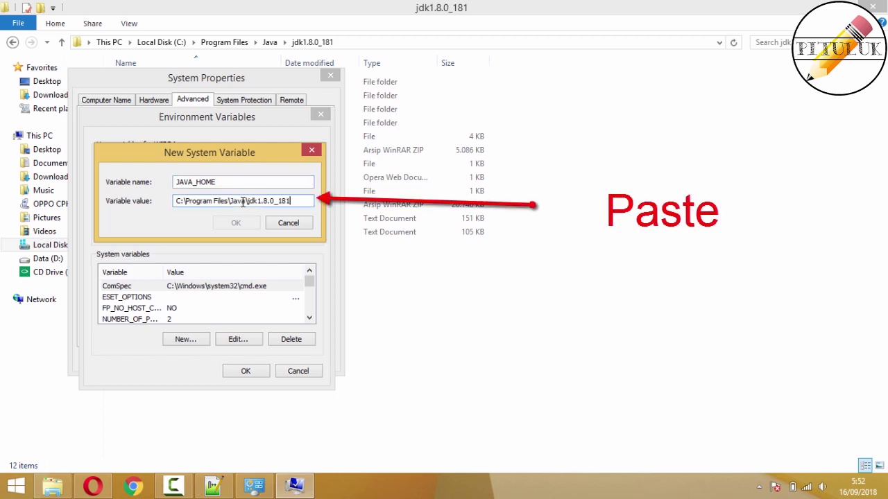
{"action": "left_click", "coordinate": [239, 222]}
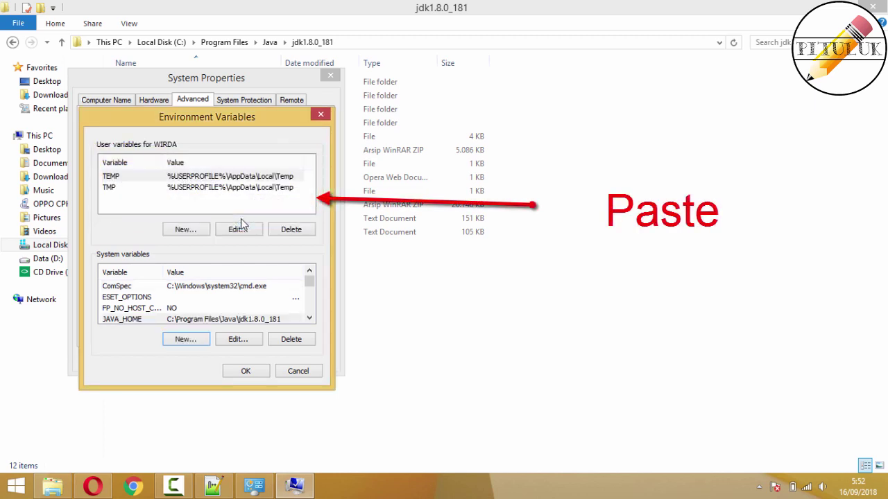
Step: Locate and select the Path entry in the list of system variables
{"action": "left_click", "coordinate": [206, 288]}
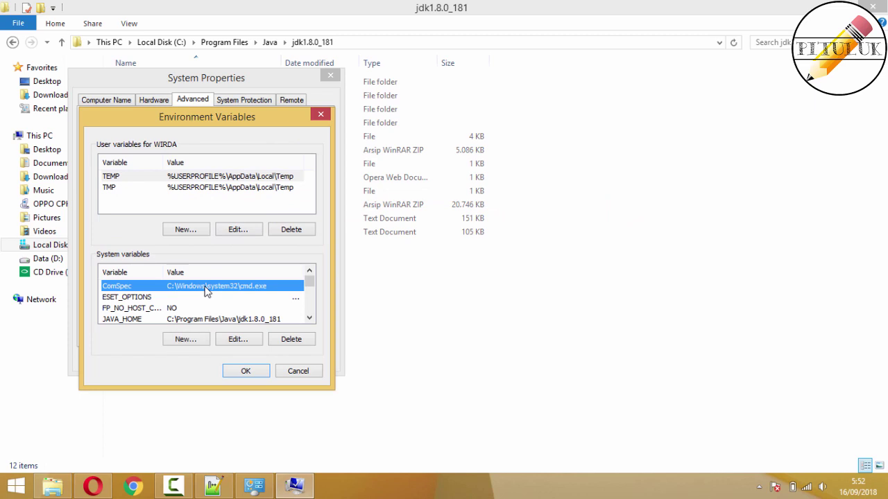
{"action": "scroll", "coordinate": [206, 288], "scroll_direction": "down", "scroll_amount": 2}
{"action": "left_click", "coordinate": [205, 287]}
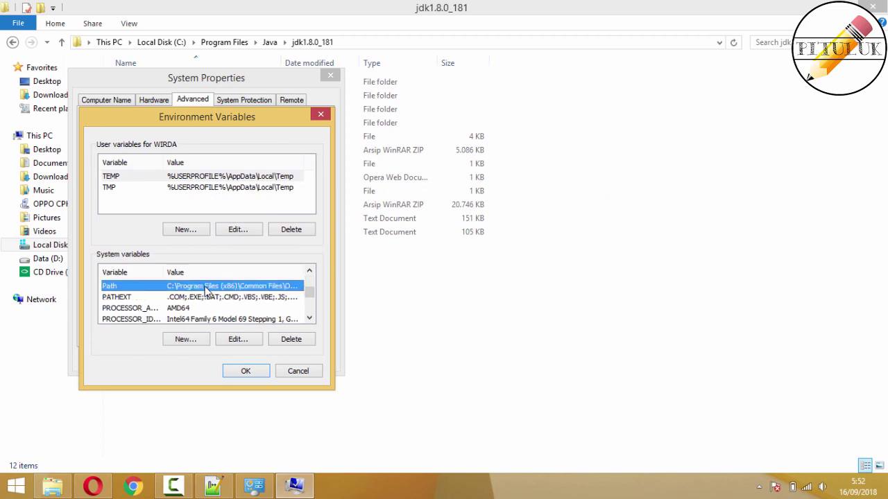
Step: Open the bin folder inside jre1.8.0_181 and copy its full path, C:\Program Files\Java\jre1.8.0_181\bin
{"action": "left_click", "coordinate": [270, 42]}
{"action": "double_click", "coordinate": [208, 95]}
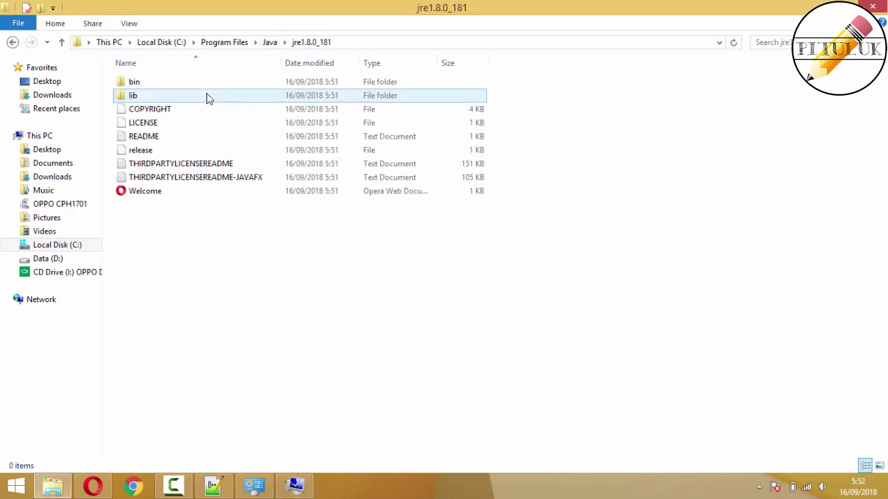
{"action": "double_click", "coordinate": [208, 83]}
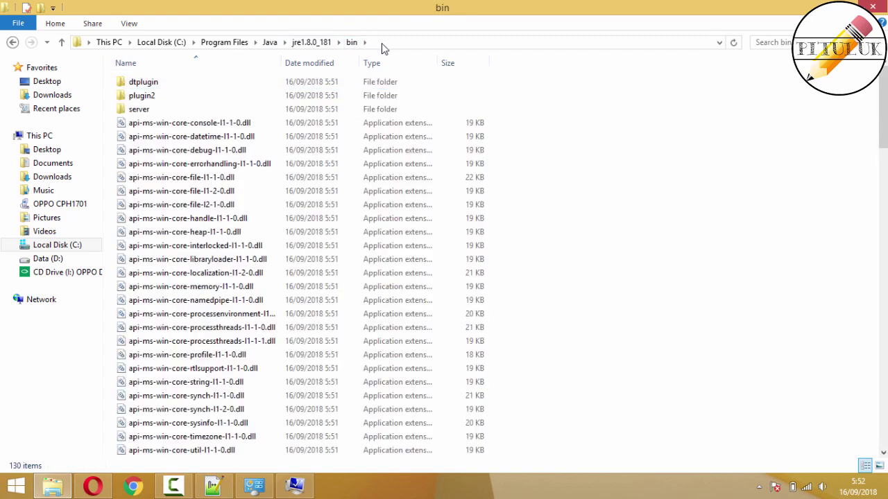
{"action": "left_click", "coordinate": [382, 43]}
{"action": "key", "text": "ctrl+c"}
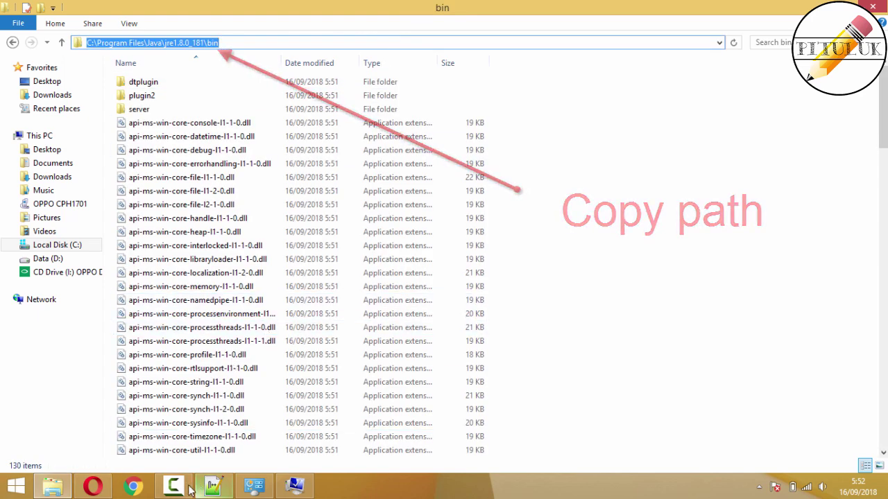
Step: Append ;C:\Program Files\Java\jre1.8.0_181\bin to the end of the Path system variable, save it, and close the environment variable and system properties dialogs
{"action": "left_click", "coordinate": [294, 486]}
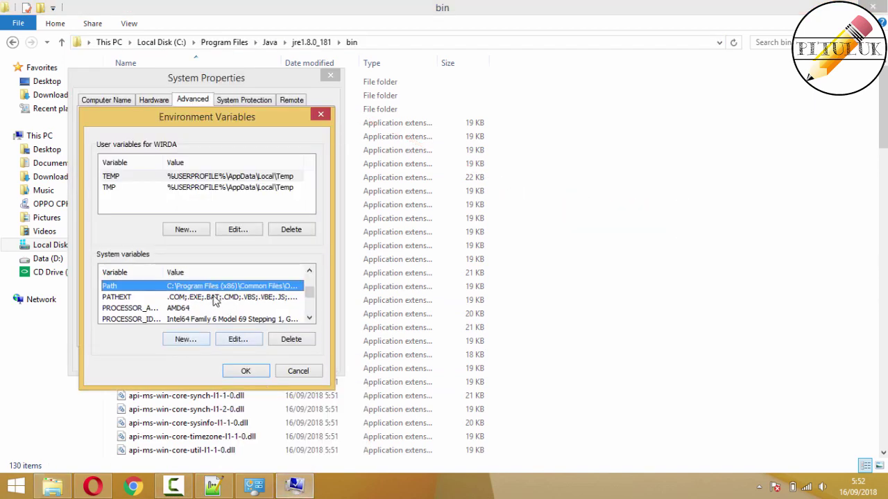
{"action": "left_click", "coordinate": [113, 289]}
{"action": "left_click", "coordinate": [238, 340]}
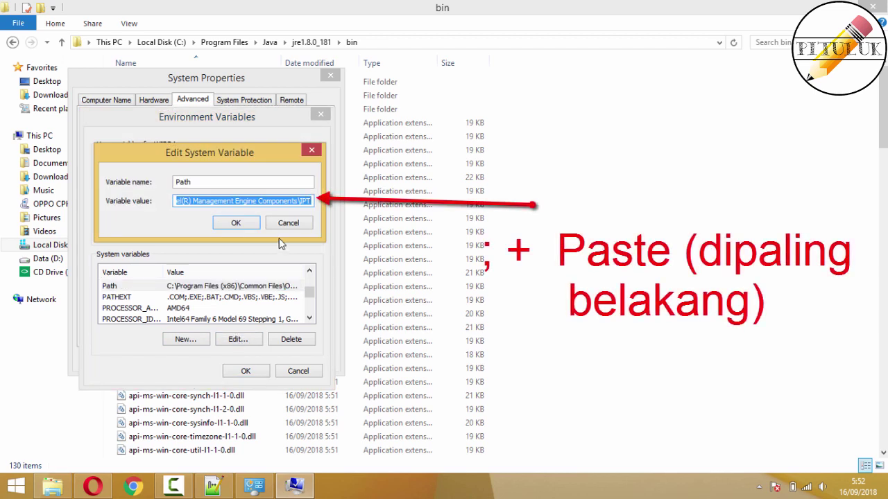
{"action": "key", "text": "End"}
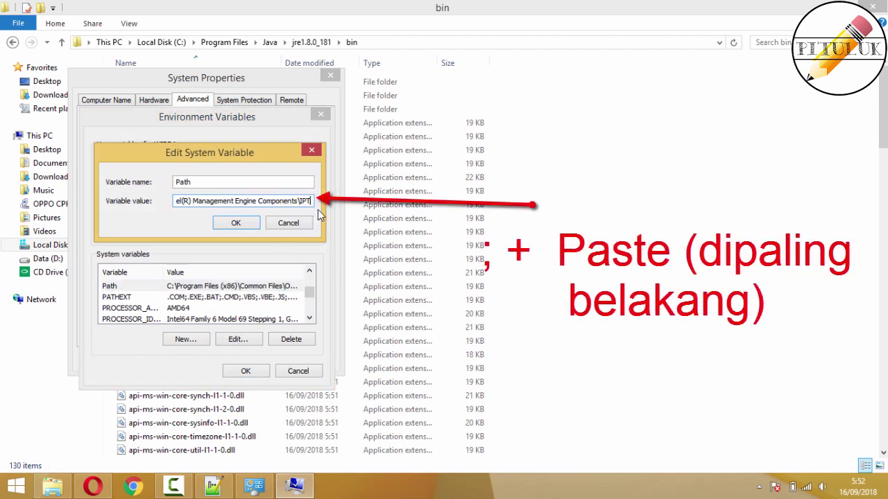
{"action": "type", "text": ";"}
{"action": "key", "text": "ctrl+v"}
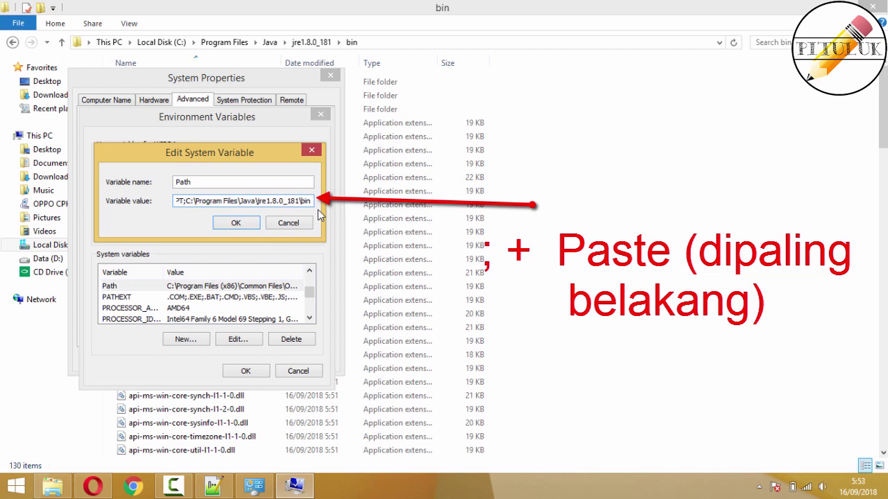
{"action": "left_click", "coordinate": [236, 224]}
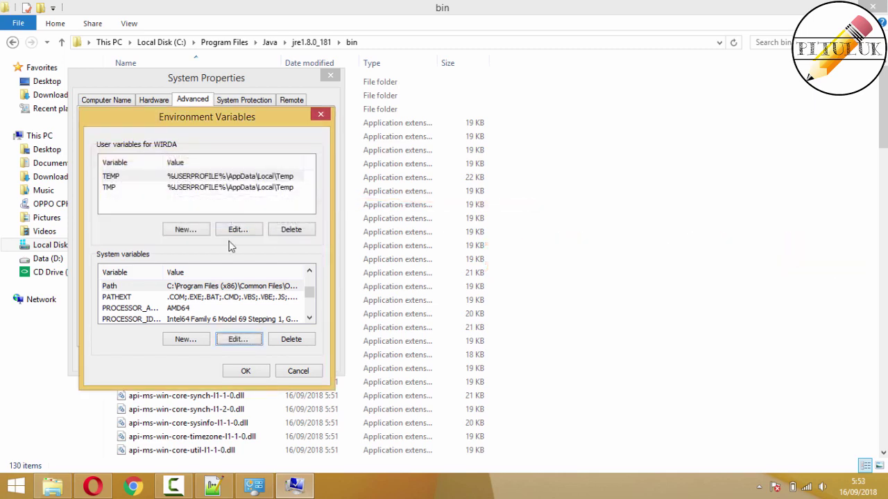
{"action": "left_click", "coordinate": [242, 371]}
{"action": "left_click", "coordinate": [205, 359]}
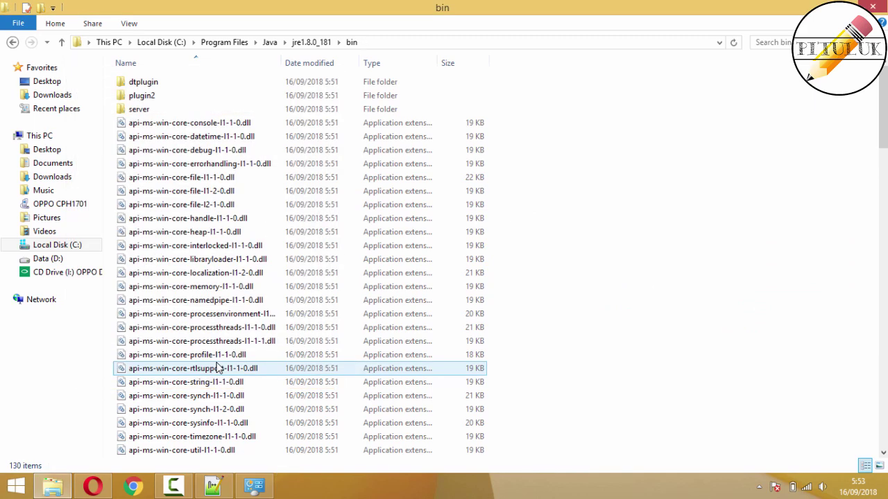
Step: Go from the System window to the Programs category of Control Panel and open the Java settings
{"action": "left_click", "coordinate": [257, 490]}
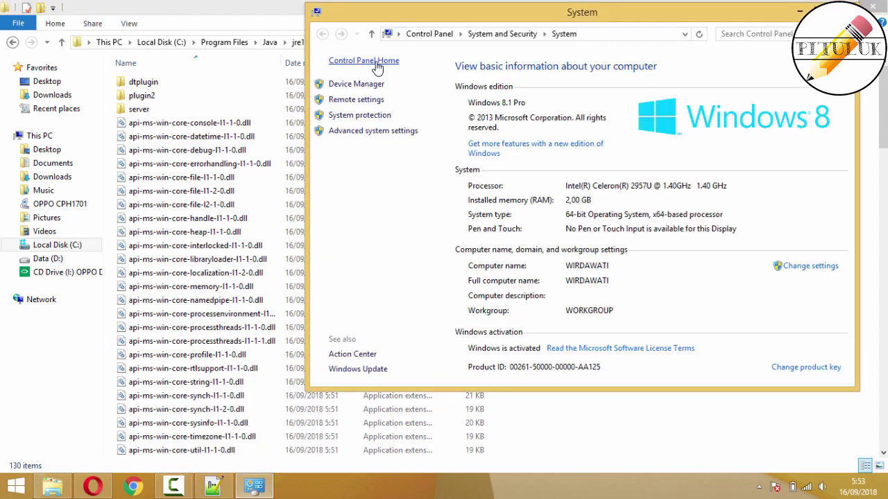
{"action": "left_click", "coordinate": [374, 61]}
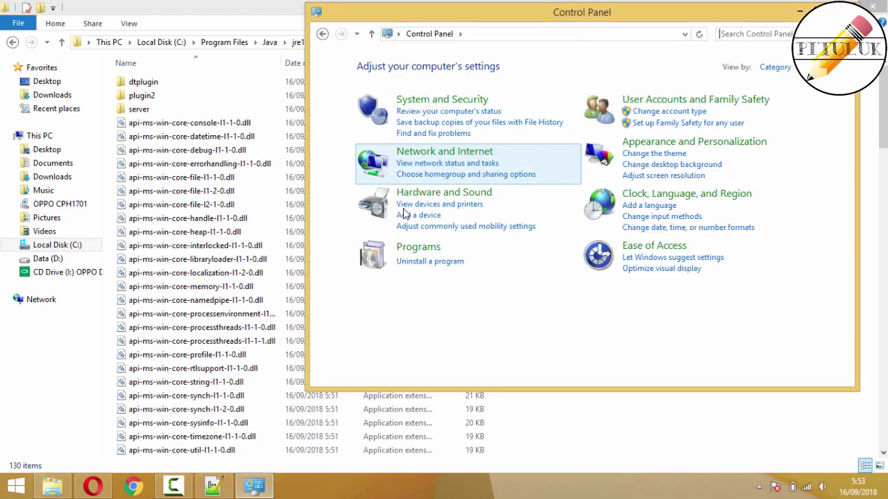
{"action": "left_click", "coordinate": [416, 251]}
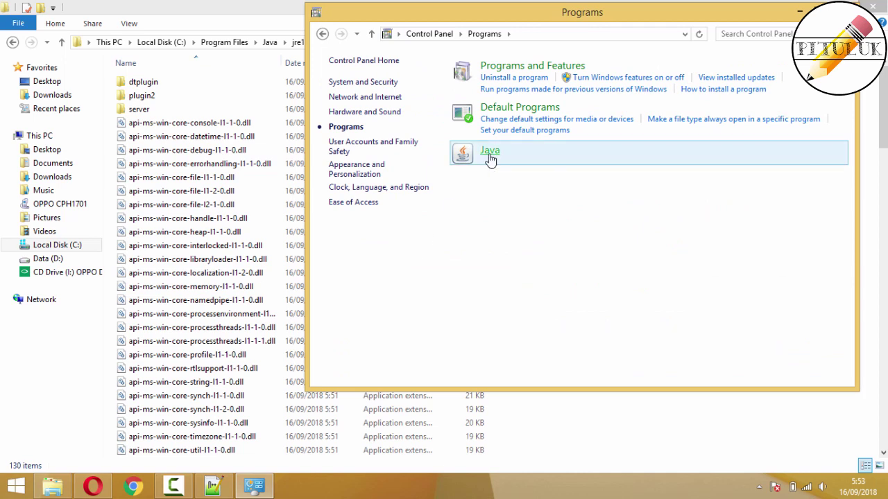
{"action": "left_click", "coordinate": [490, 159]}
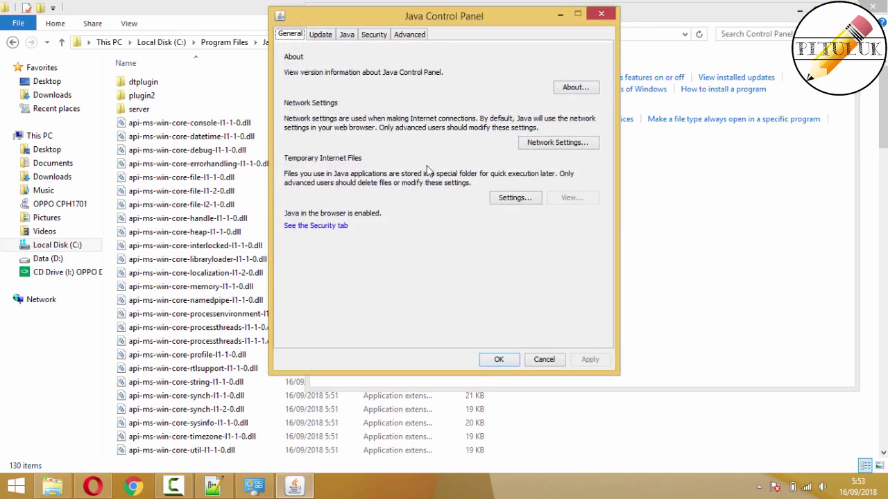
Step: Turn off keeping Java temporary files on the computer and delete the trace and log files
{"action": "left_click", "coordinate": [513, 197]}
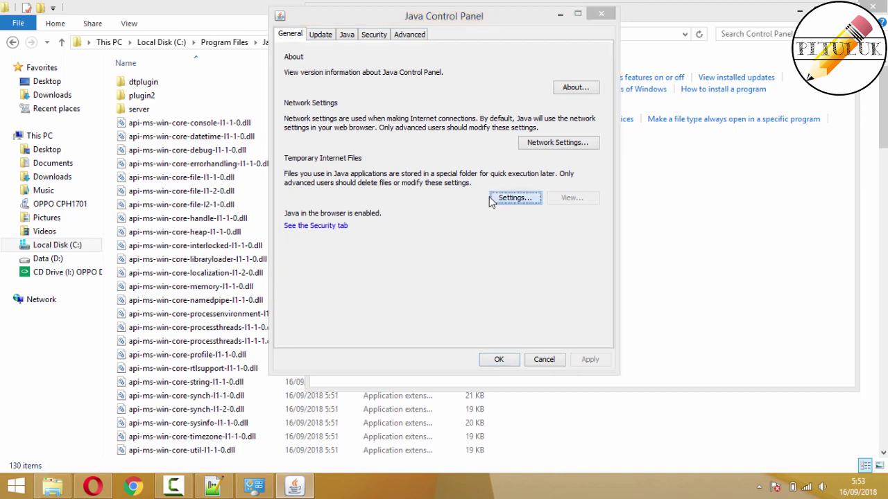
{"action": "left_click", "coordinate": [320, 115]}
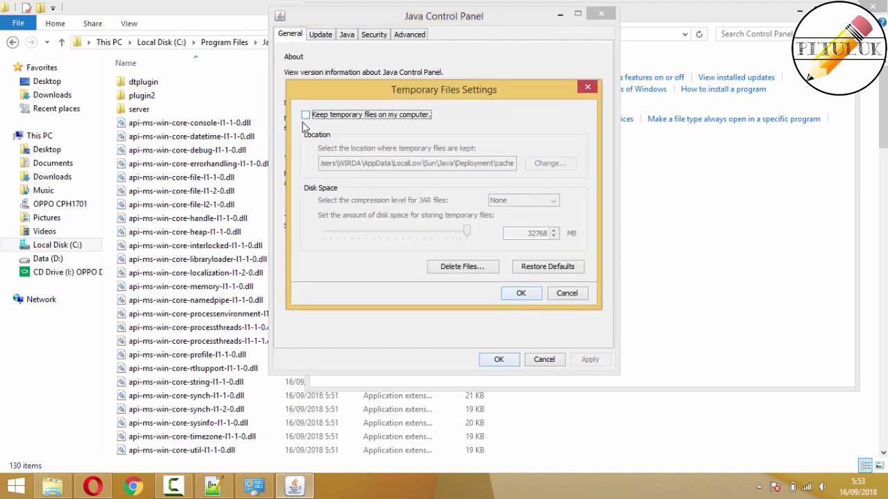
{"action": "left_click", "coordinate": [474, 269]}
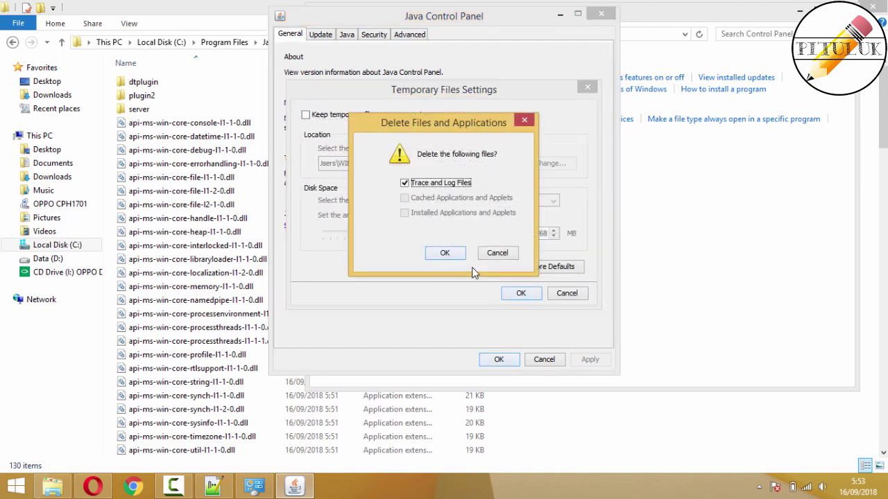
{"action": "left_click", "coordinate": [451, 253]}
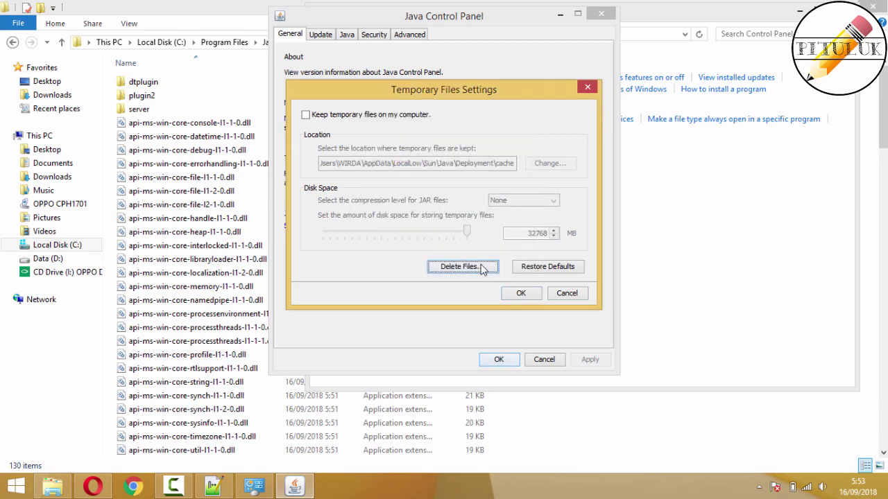
{"action": "left_click", "coordinate": [519, 294]}
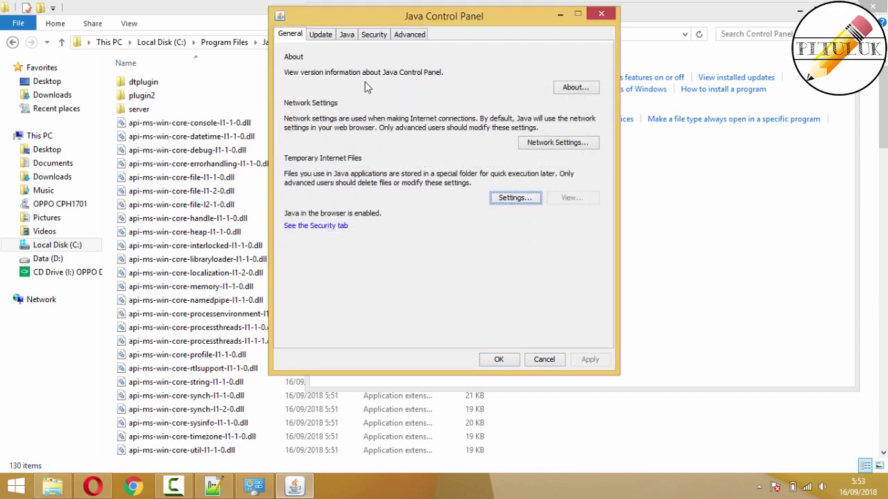
{"action": "left_click", "coordinate": [374, 35]}
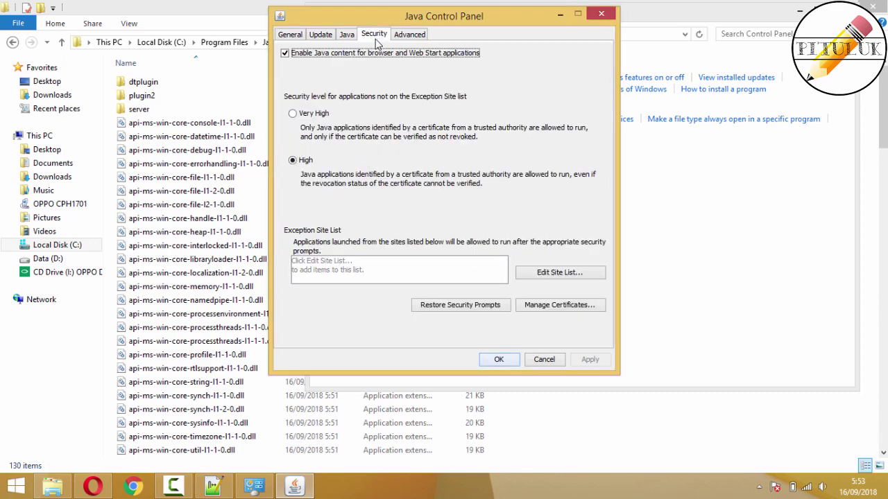
{"action": "left_click", "coordinate": [548, 274]}
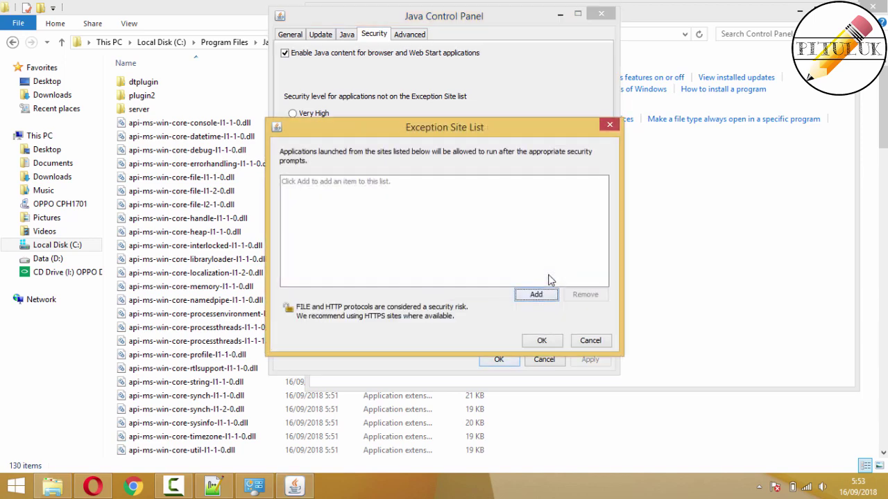
{"action": "left_click", "coordinate": [535, 297]}
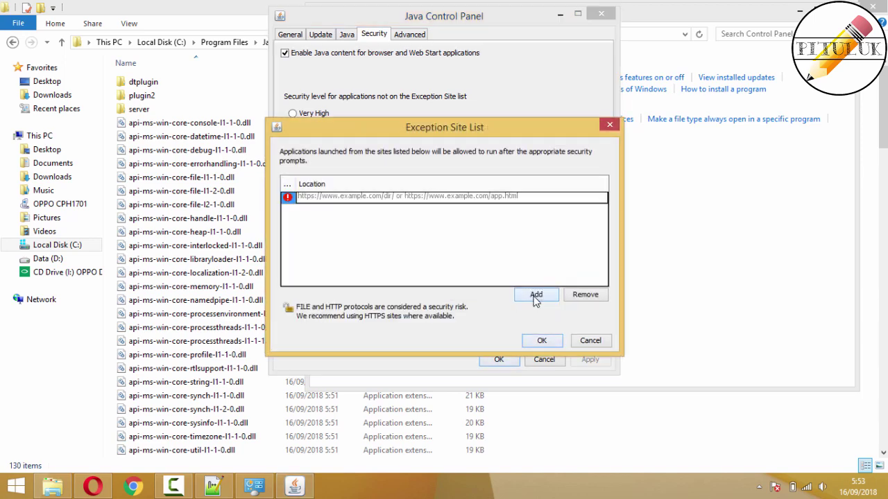
{"action": "left_click", "coordinate": [536, 297]}
{"action": "type", "text": "http://localhost:8888"}
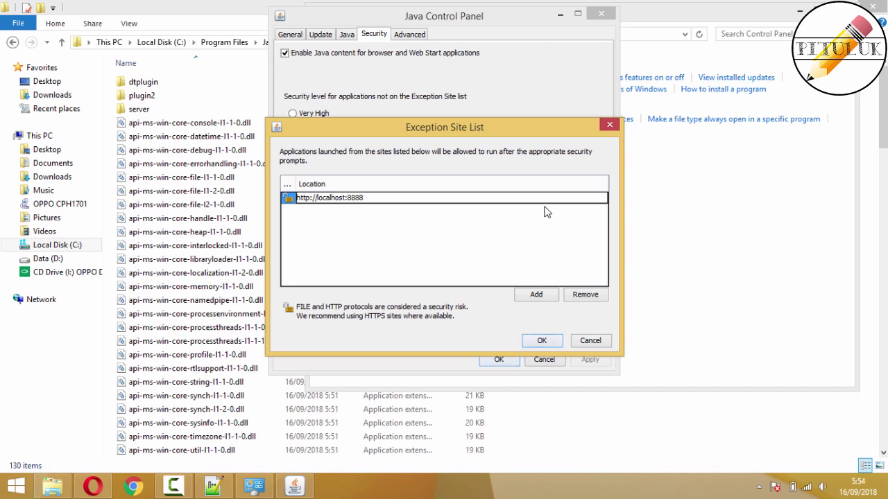
{"action": "left_click", "coordinate": [536, 294]}
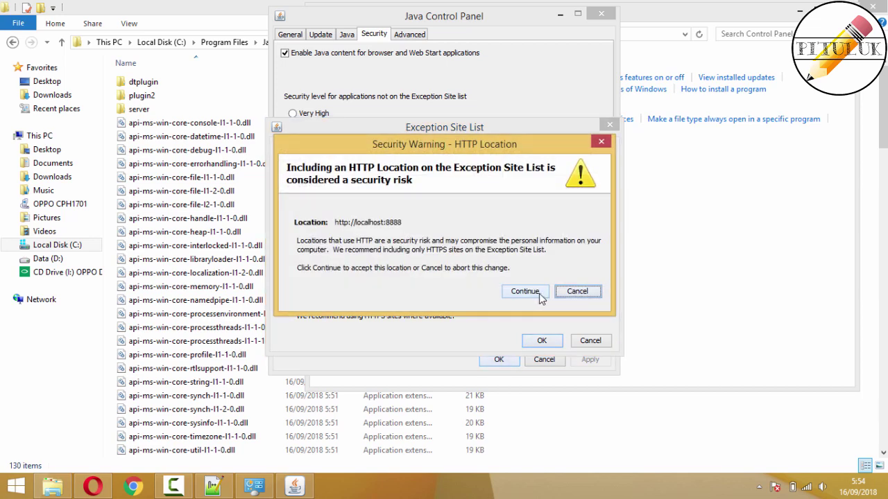
{"action": "left_click", "coordinate": [536, 295]}
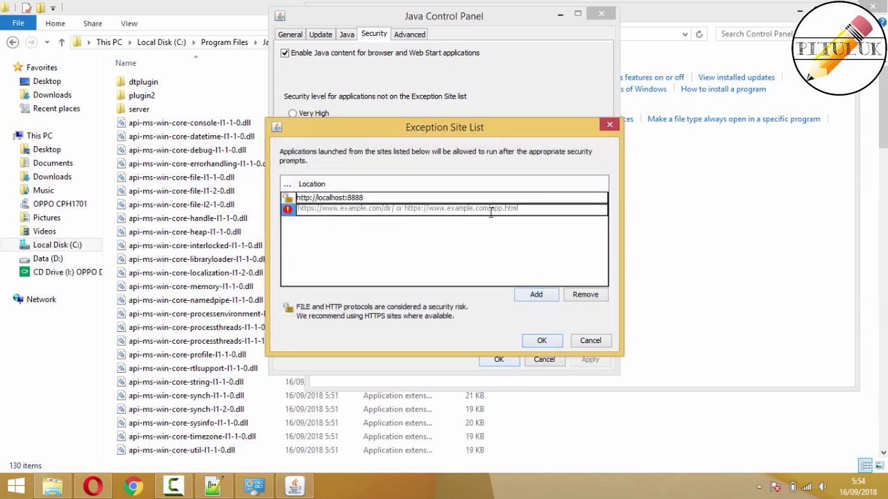
Step: Remove the blank row from the Exception Site List, save the Java settings, and close Control Panel
{"action": "left_click", "coordinate": [503, 238]}
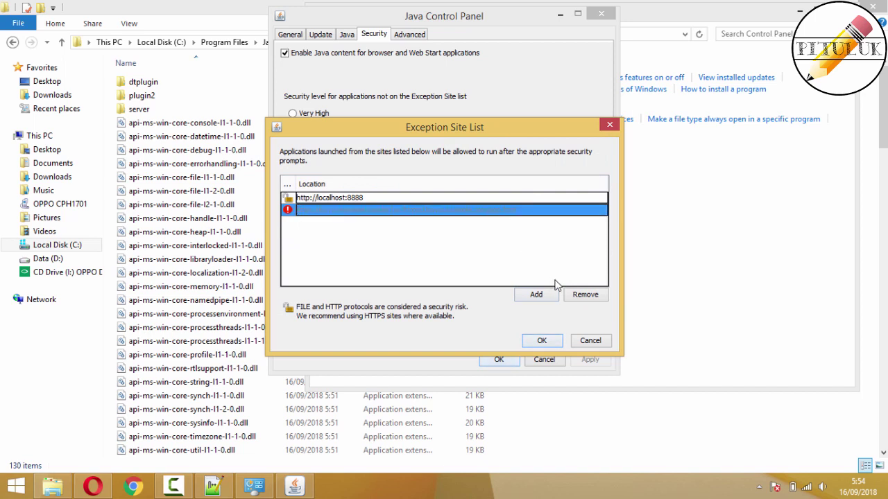
{"action": "left_click", "coordinate": [584, 294]}
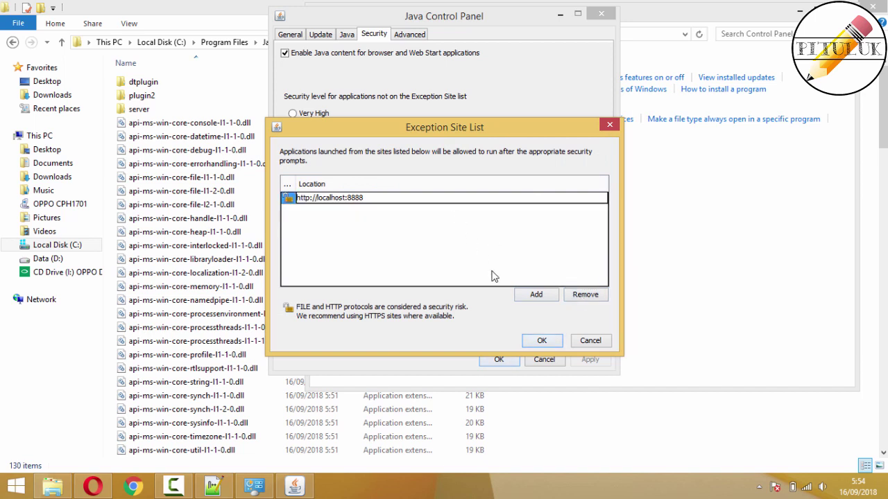
{"action": "left_click", "coordinate": [542, 341]}
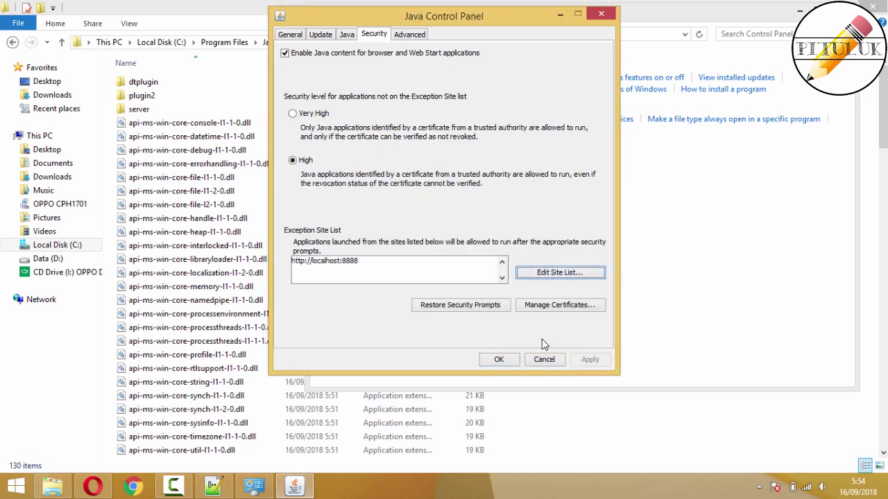
{"action": "left_click", "coordinate": [499, 360]}
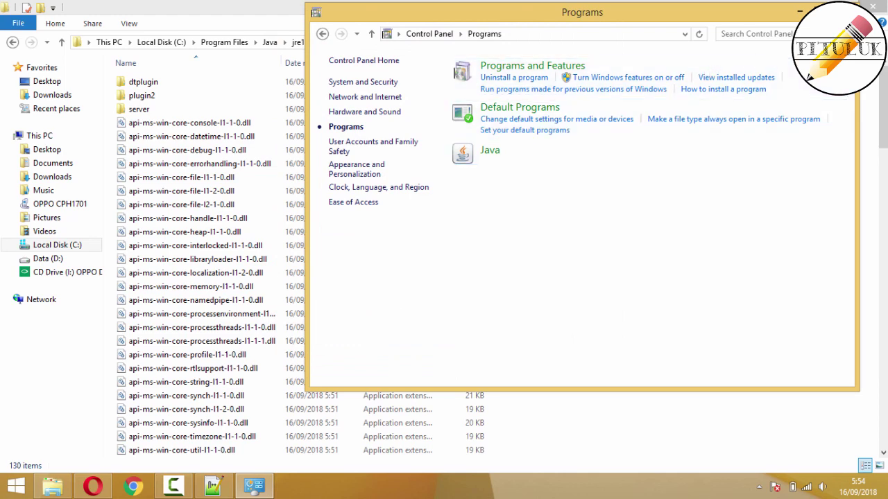
{"action": "left_click", "coordinate": [841, 11]}
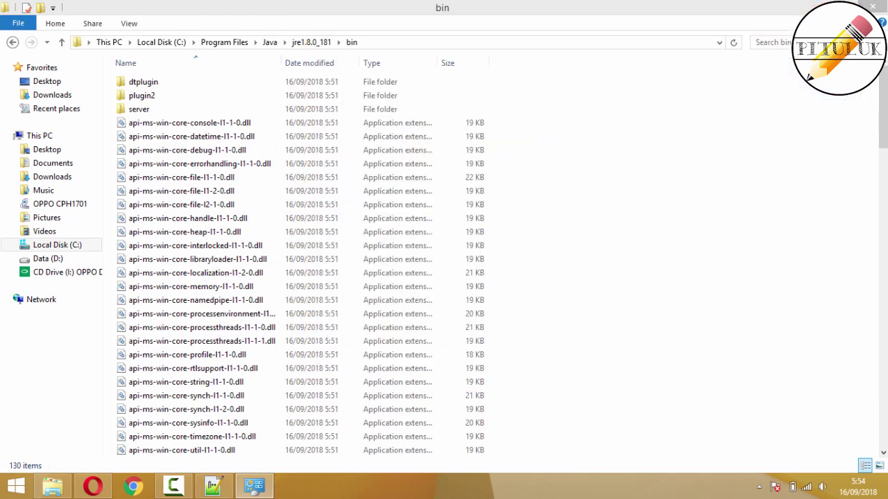
Step: Switch to the Notepad++ notes and insert "/ MIT App inventornya" after "Download Appybuilder offline" in item 3
{"action": "left_click", "coordinate": [213, 487]}
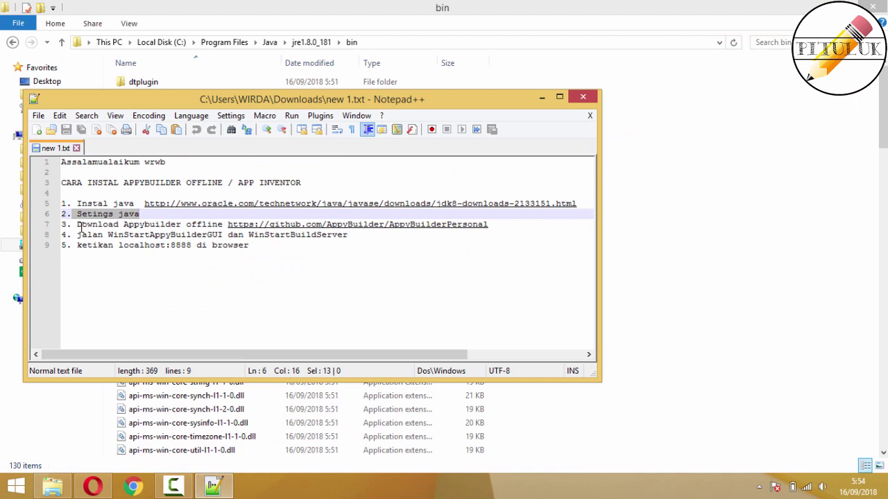
{"action": "left_click_drag", "start_coordinate": [81, 225], "coordinate": [223, 228]}
{"action": "left_click", "coordinate": [225, 225]}
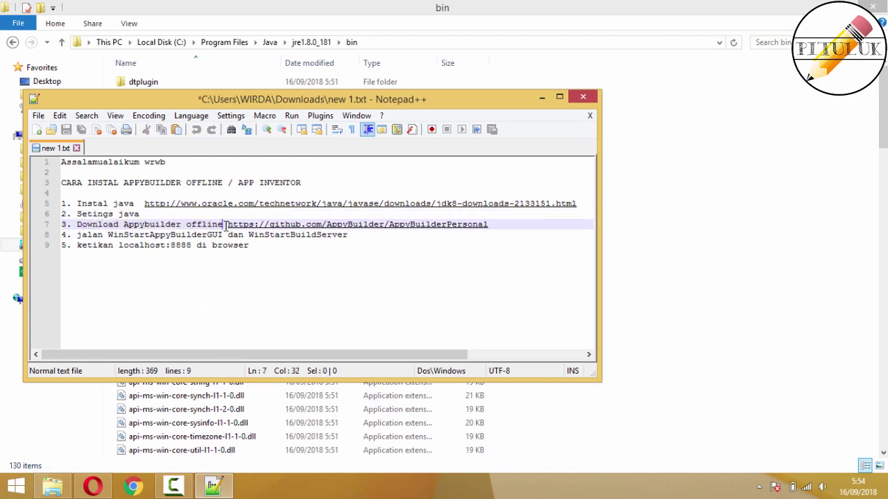
{"action": "type", "text": "=>"}
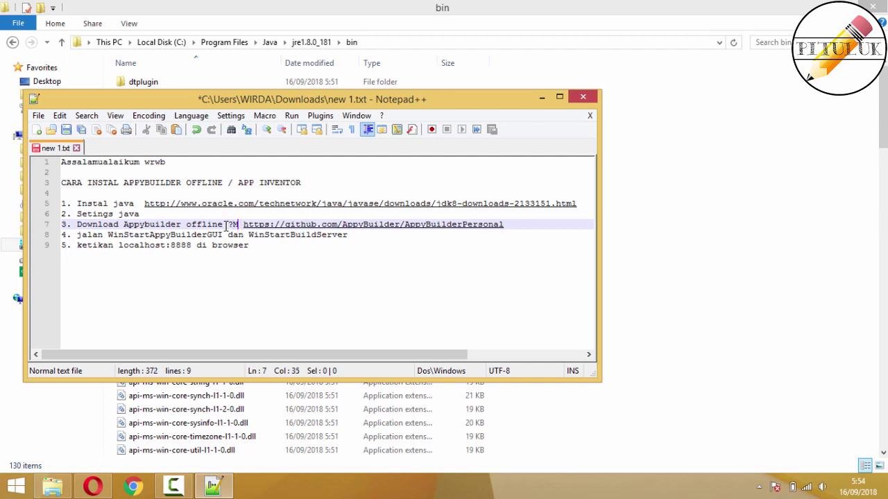
{"action": "key", "text": "BackSpace"}
{"action": "key", "text": "BackSpace"}
{"action": "type", "text": "/"}
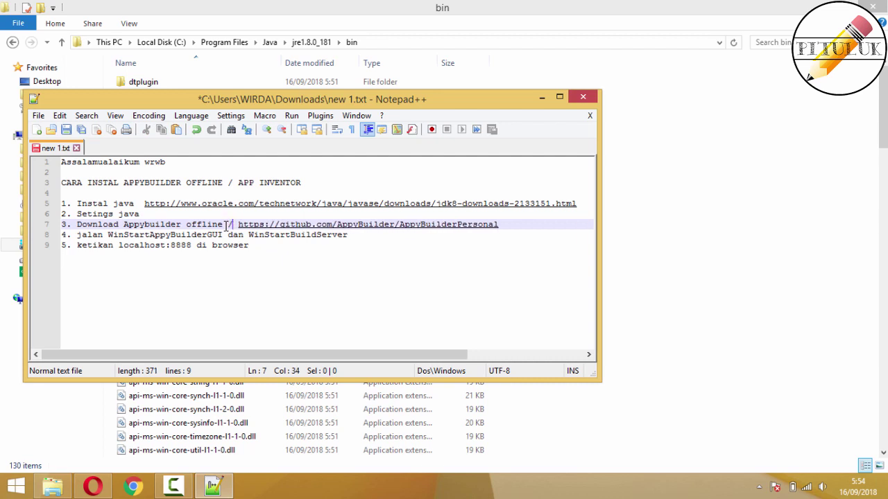
{"action": "type", "text": " MIT A"}
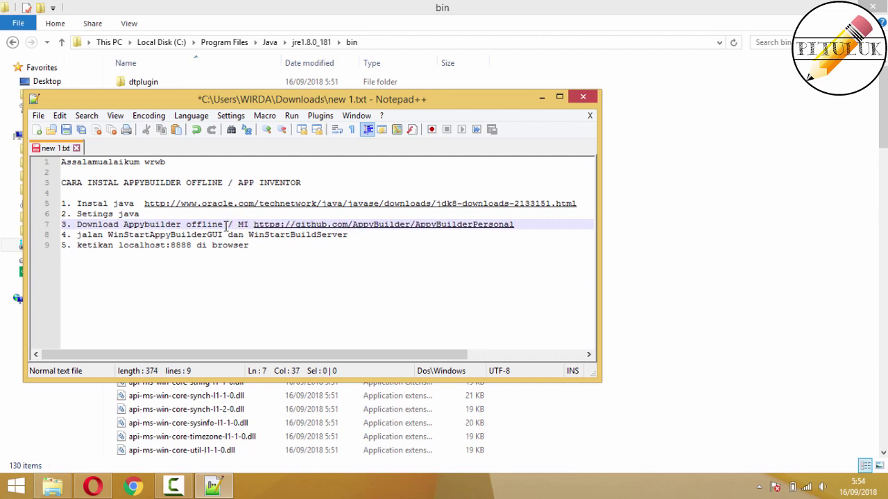
{"action": "type", "text": "pp in"}
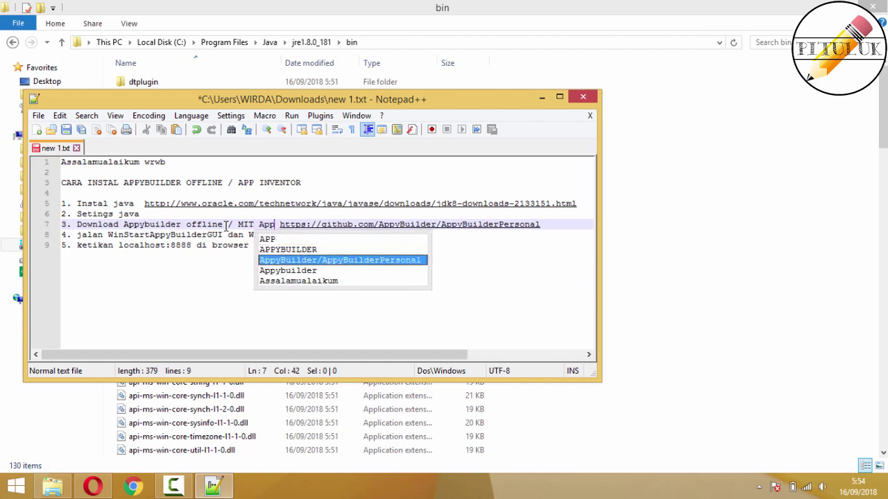
{"action": "type", "text": "ve"}
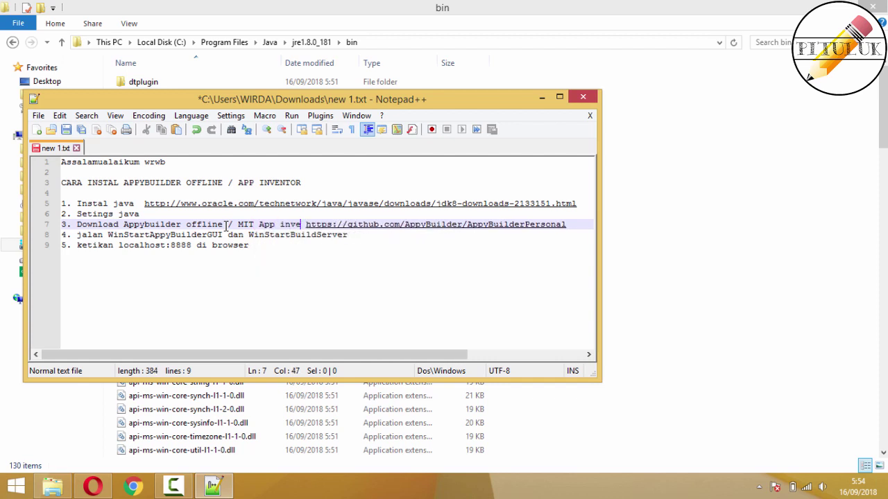
{"action": "type", "text": "ntor"}
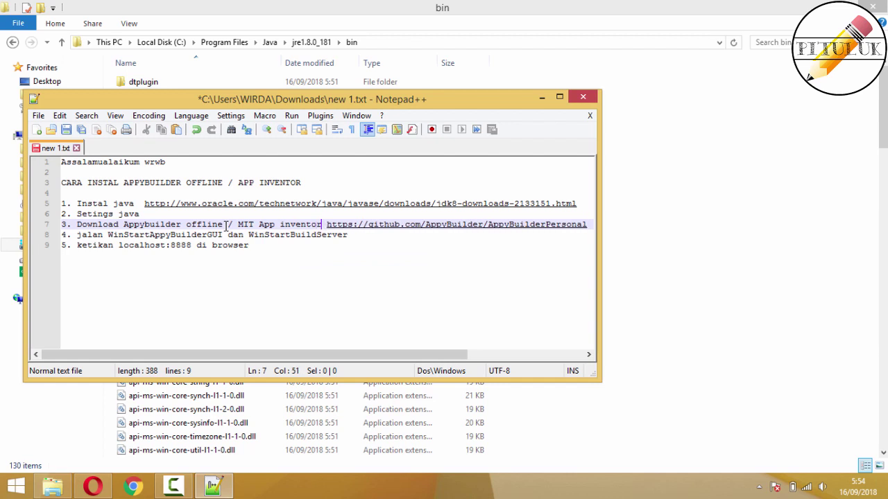
{"action": "type", "text": "nya"}
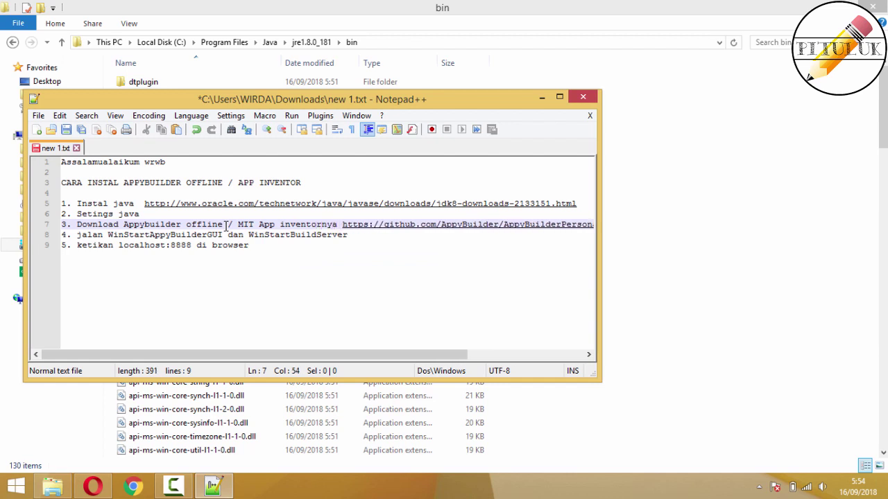
Step: Review item 3 of the notes and widen the Notepad++ window until the whole GitHub link fits
{"action": "left_click_drag", "start_coordinate": [78, 226], "coordinate": [219, 220]}
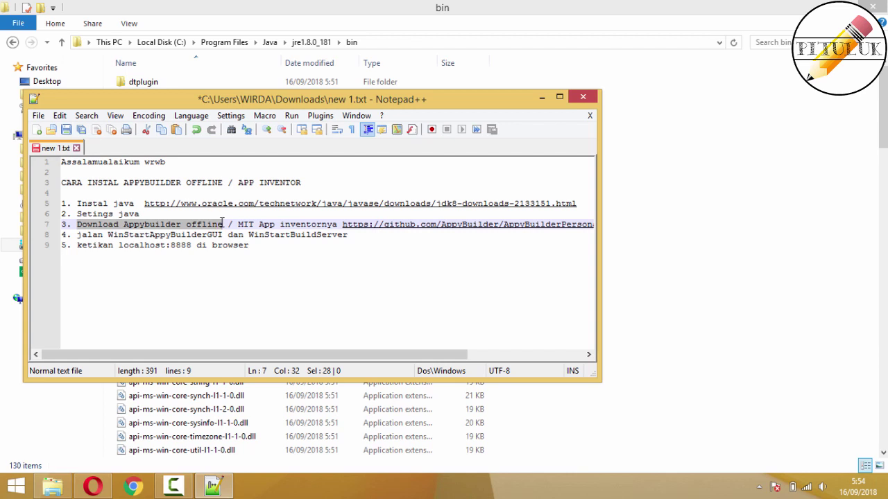
{"action": "left_click", "coordinate": [241, 225]}
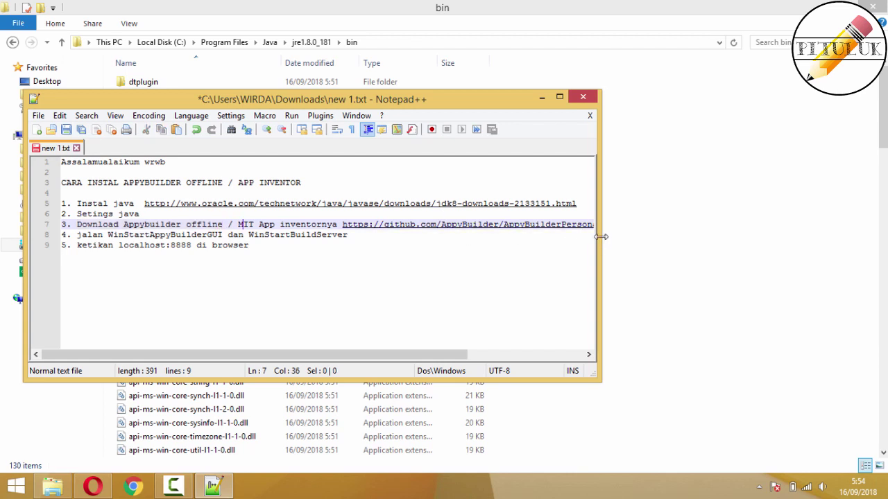
{"action": "left_click_drag", "start_coordinate": [601, 245], "coordinate": [677, 245]}
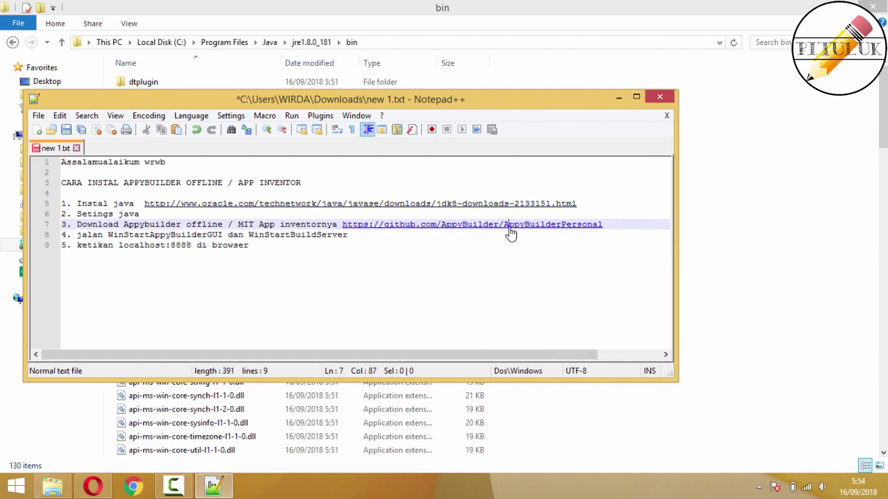
{"action": "key", "text": "End"}
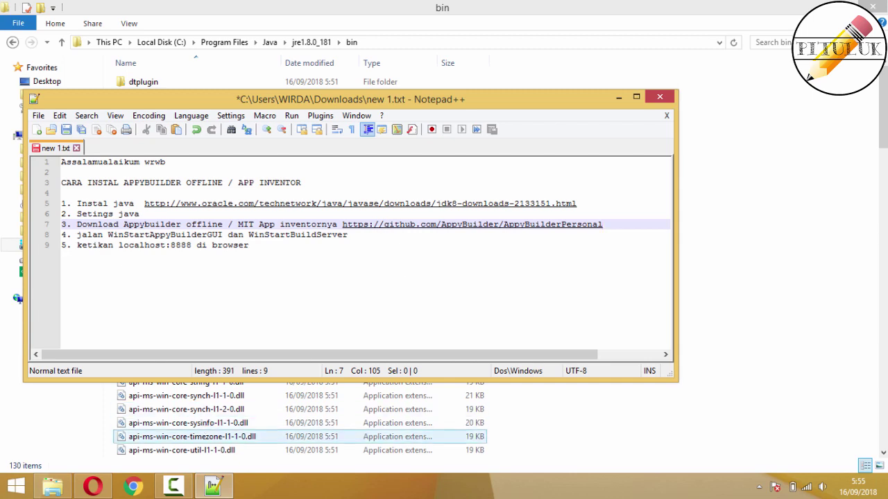
Step: Switch to Opera and download the AppyBuilderPersonal repository from its GitHub page as a ZIP
{"action": "left_click", "coordinate": [92, 486]}
{"action": "mouse_move", "coordinate": [90, 489]}
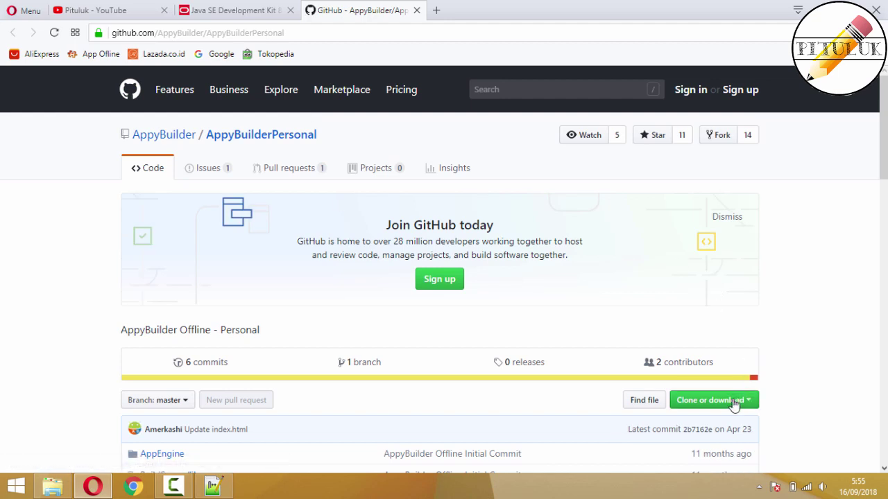
{"action": "scroll", "coordinate": [734, 405], "scroll_direction": "down", "scroll_amount": 2}
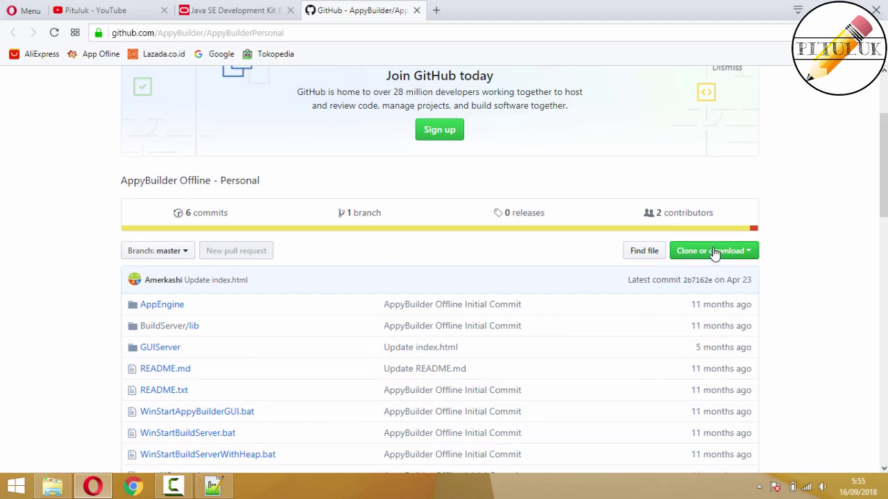
{"action": "left_click", "coordinate": [714, 253]}
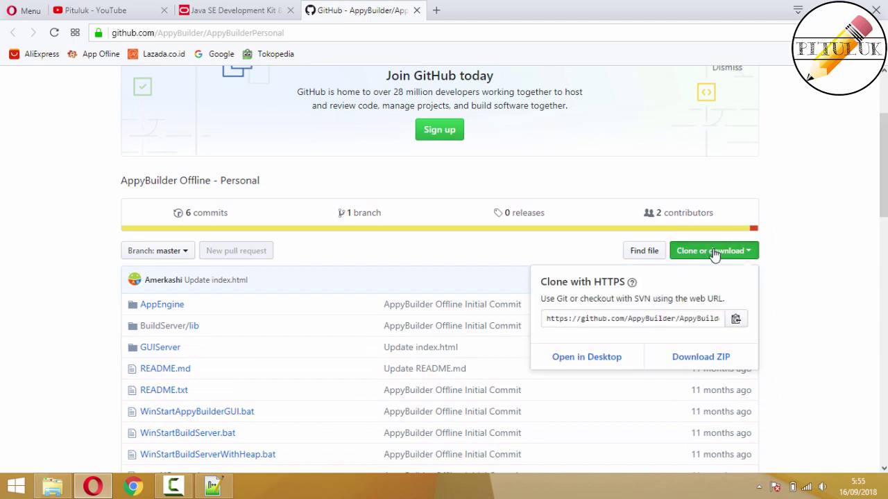
{"action": "left_click", "coordinate": [689, 360]}
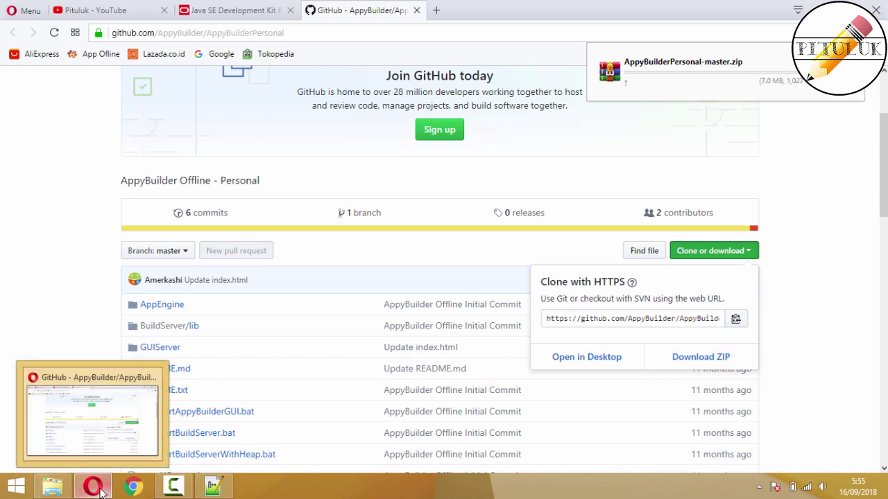
{"action": "left_click", "coordinate": [175, 487]}
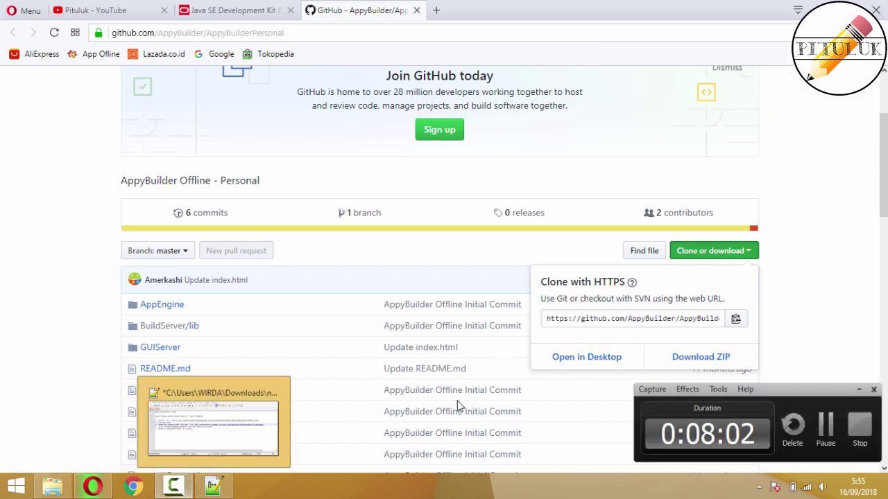
{"action": "left_click", "coordinate": [820, 430]}
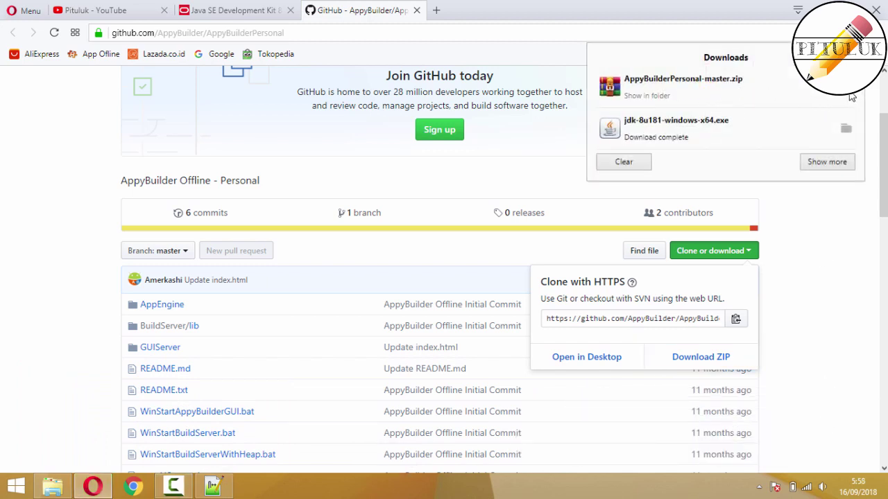
Step: Show the downloaded AppyBuilderPersonal-master.zip in its folder and extract it there with WinRAR
{"action": "left_click", "coordinate": [850, 95]}
{"action": "key", "text": "super+c"}
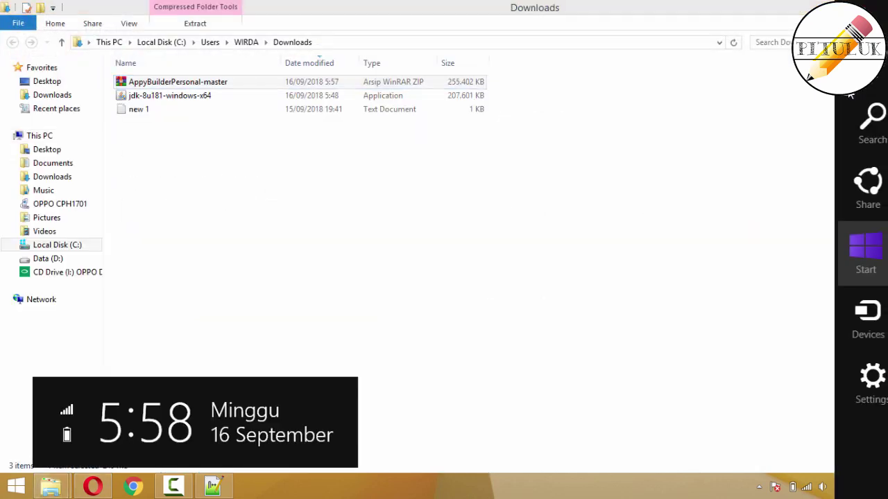
{"action": "left_click", "coordinate": [365, 194]}
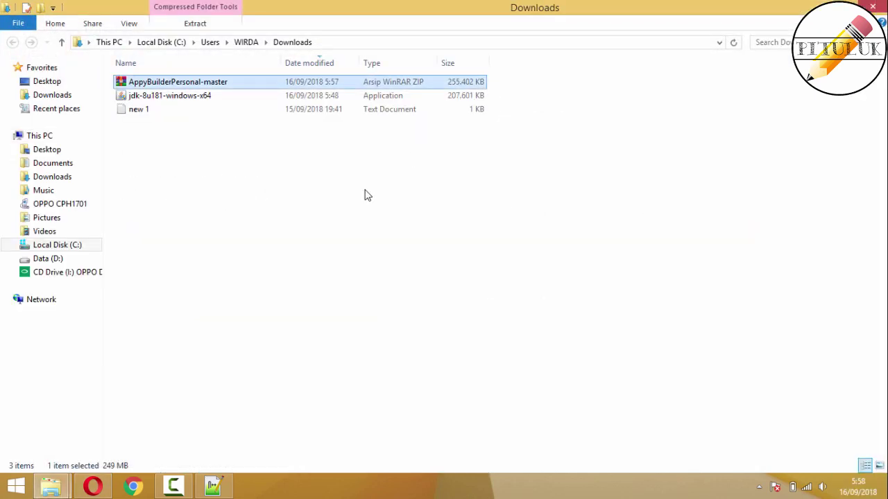
{"action": "right_click", "coordinate": [233, 89]}
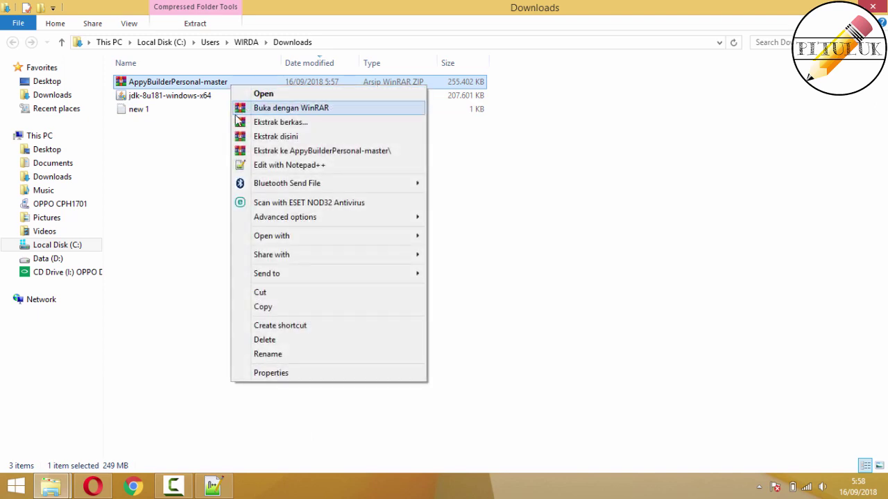
{"action": "left_click", "coordinate": [261, 138]}
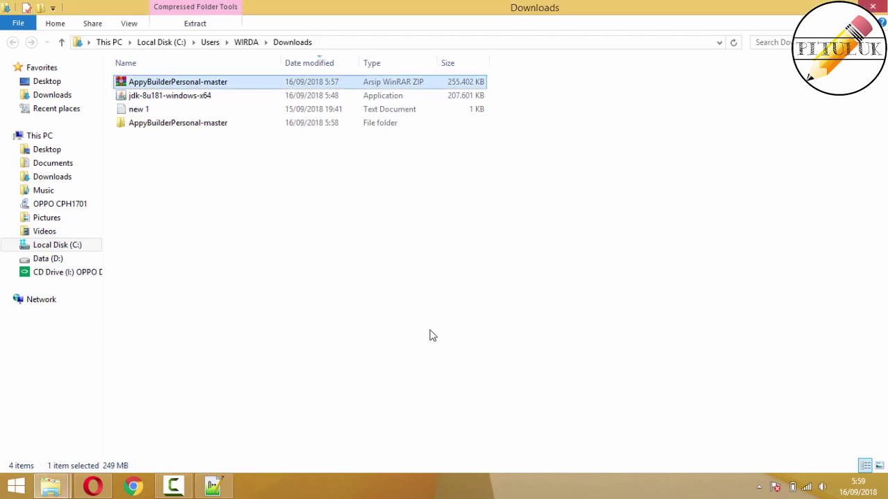
Step: Open the extracted AppyBuilderPersonal-master folder, run WinStartAppyBuilderGUI, and minimize its console once the server is running
{"action": "left_click", "coordinate": [211, 131]}
{"action": "double_click", "coordinate": [210, 131]}
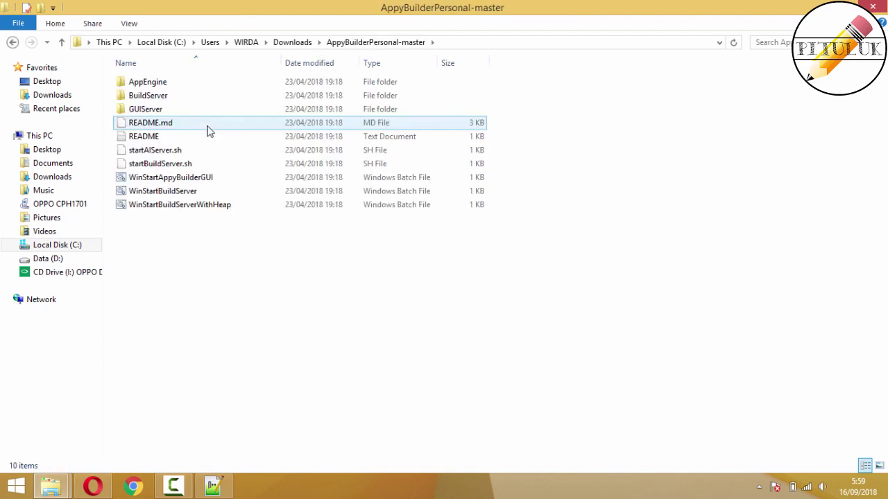
{"action": "left_click", "coordinate": [180, 179]}
{"action": "double_click", "coordinate": [179, 179]}
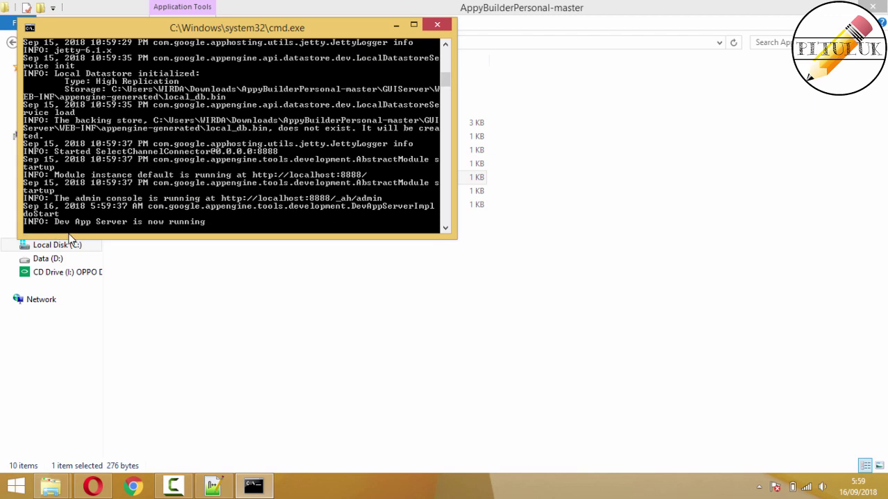
{"action": "left_click", "coordinate": [396, 26]}
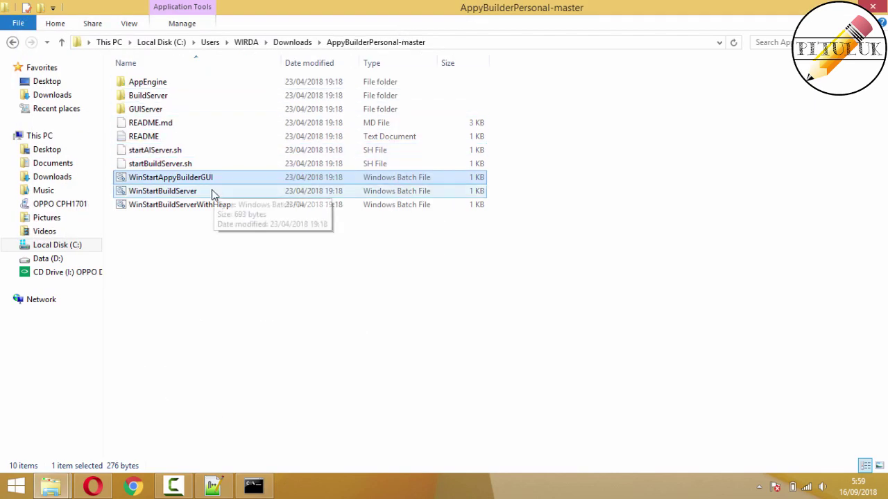
Step: Run WinStartBuildServer from the same folder and minimize its console once the server is running
{"action": "left_click", "coordinate": [211, 190]}
{"action": "double_click", "coordinate": [211, 190]}
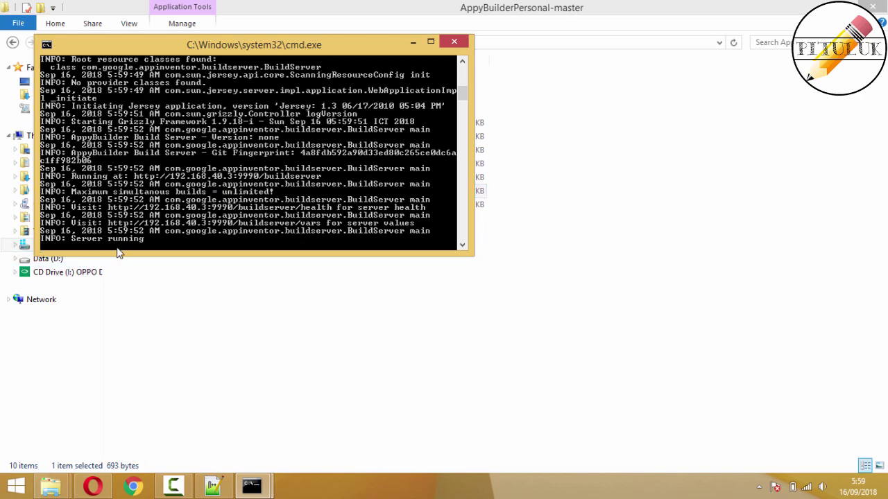
{"action": "left_click", "coordinate": [412, 43]}
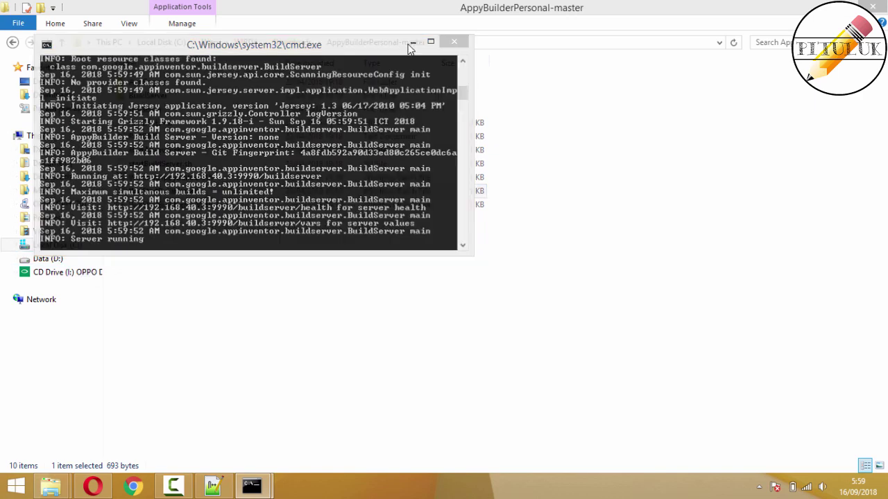
Step: Switch to Opera, load localhost:8888 in place of the GitHub page, and log in with the prefilled email, without administrator rights
{"action": "left_click", "coordinate": [93, 485]}
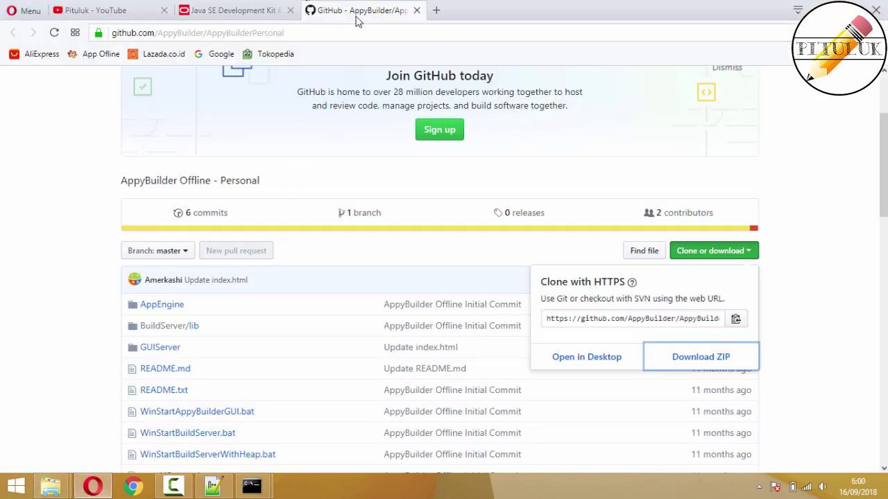
{"action": "left_click", "coordinate": [288, 32]}
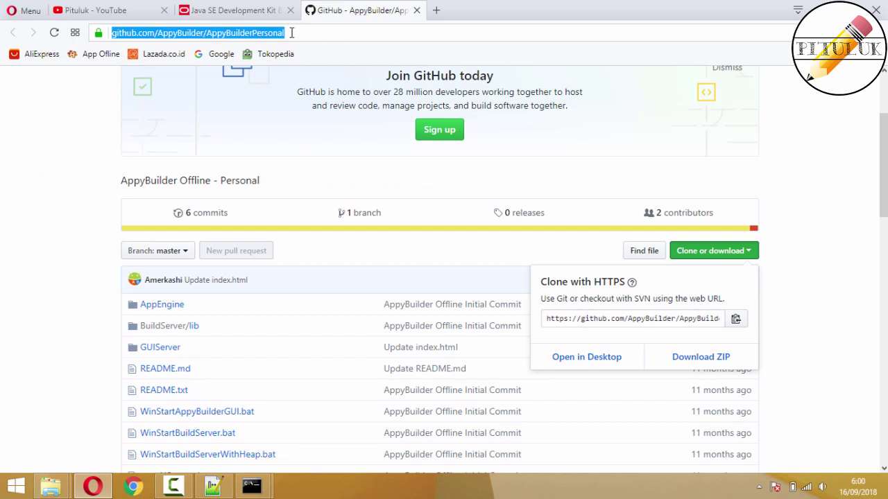
{"action": "type", "text": "lo"}
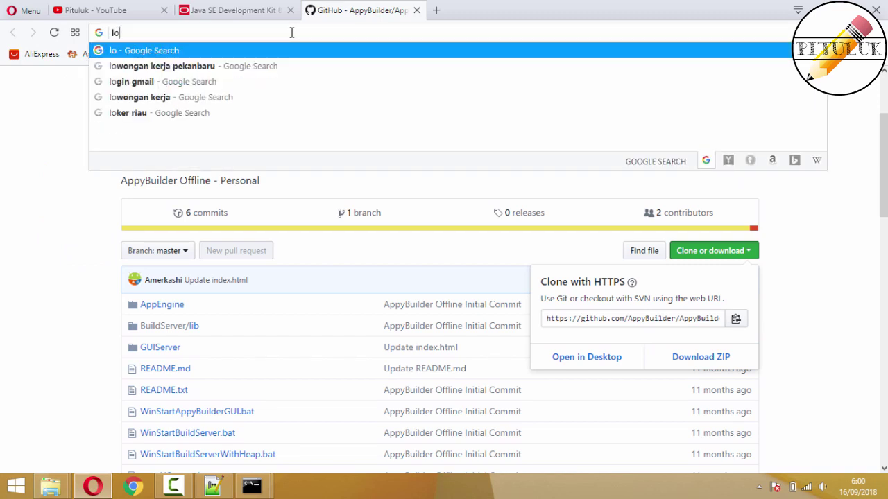
{"action": "type", "text": "calho"}
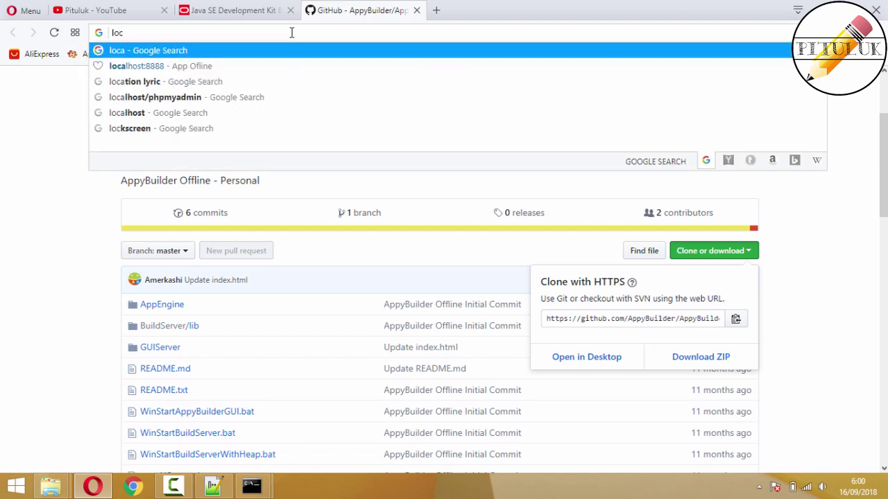
{"action": "type", "text": "st"}
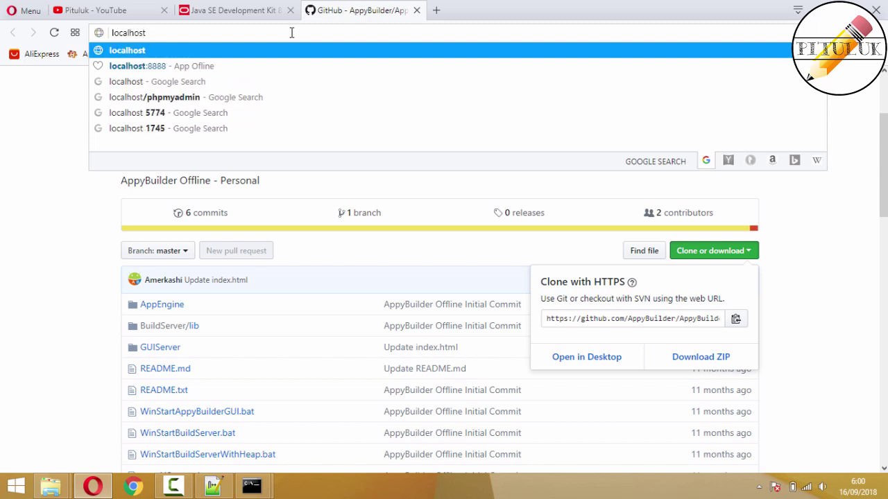
{"action": "type", "text": ":"}
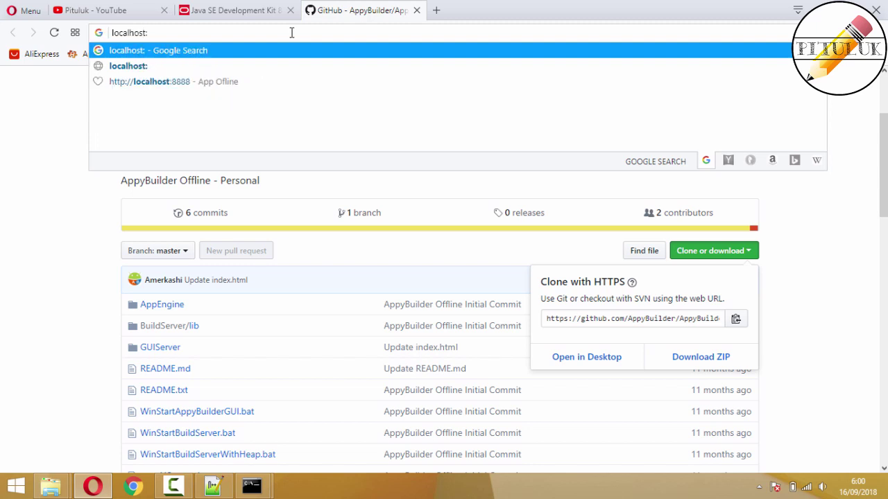
{"action": "type", "text": "8888"}
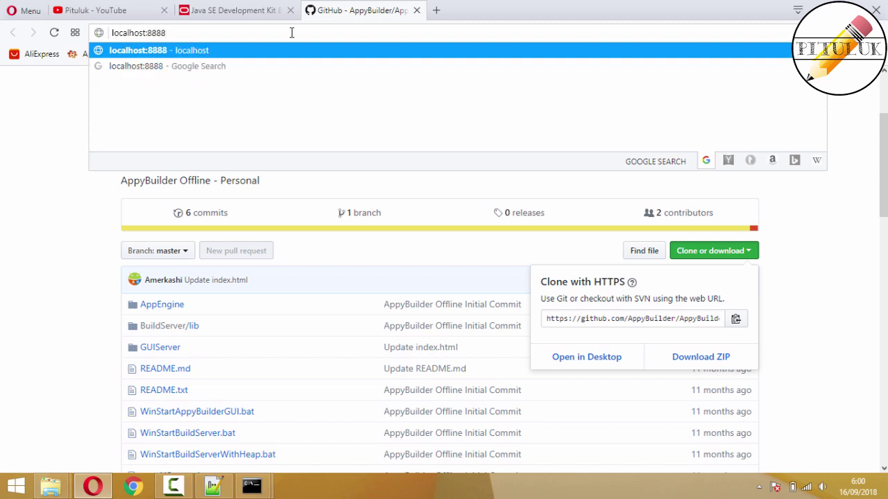
{"action": "key", "text": "Return"}
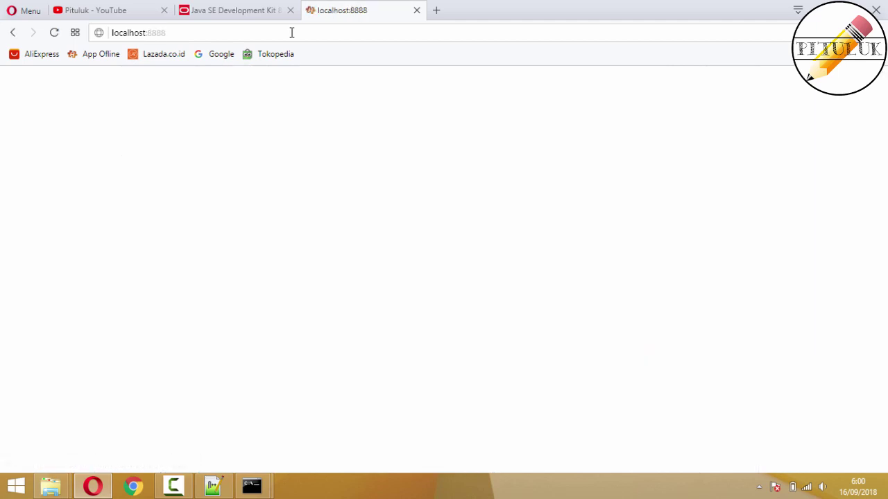
{"action": "key", "text": "F5"}
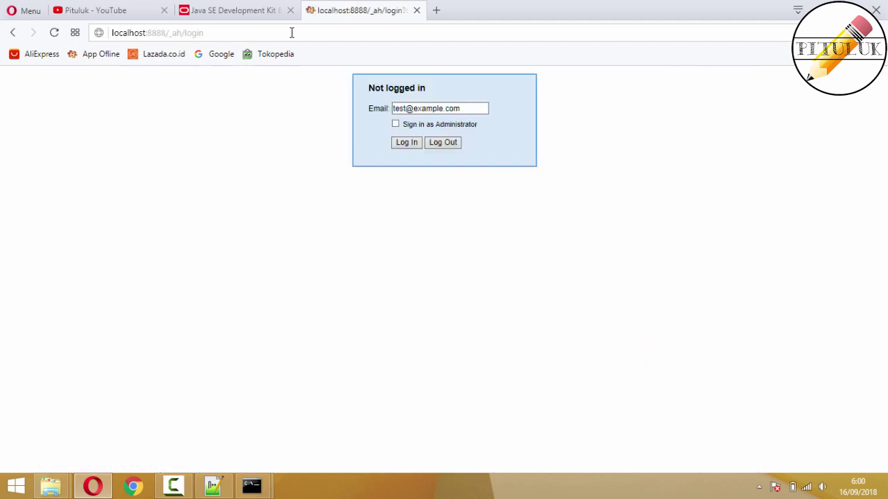
{"action": "left_click", "coordinate": [409, 150]}
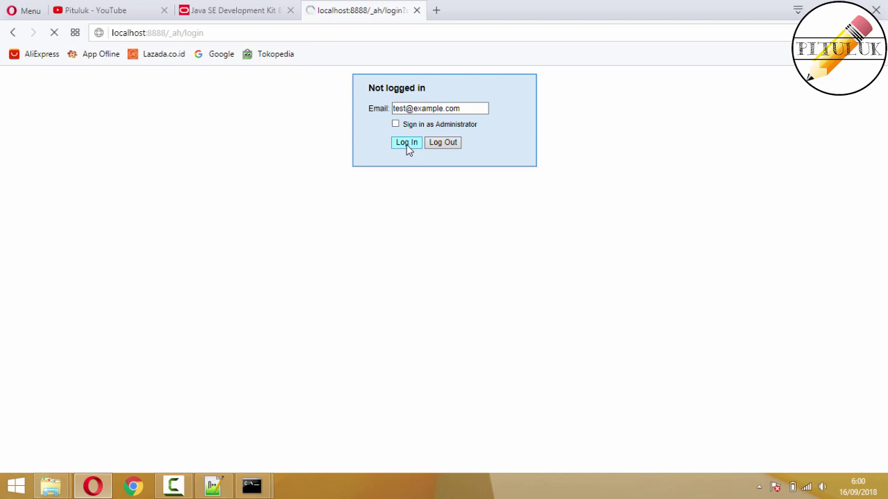